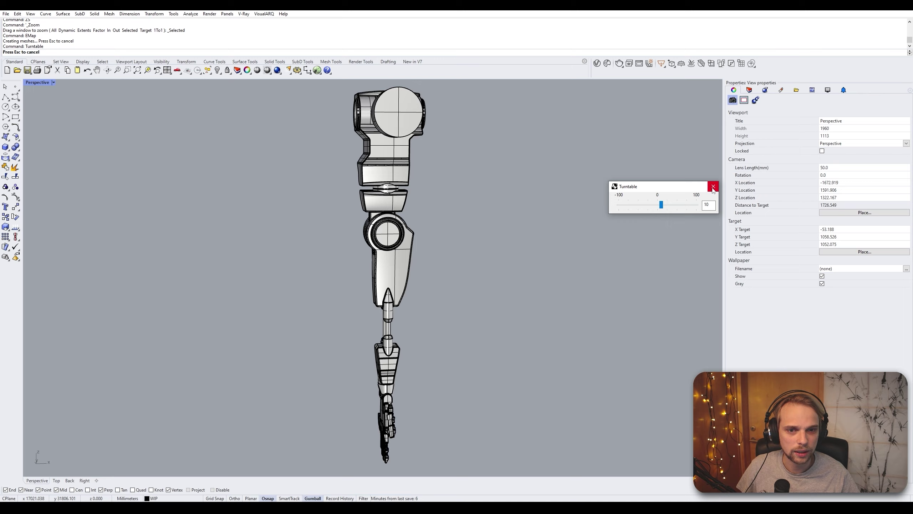
Stop the turntable spin, then zoom and orbit around the standalone arm to inspect it
left_click(713, 185)
scroll(458, 208, "up", 10)
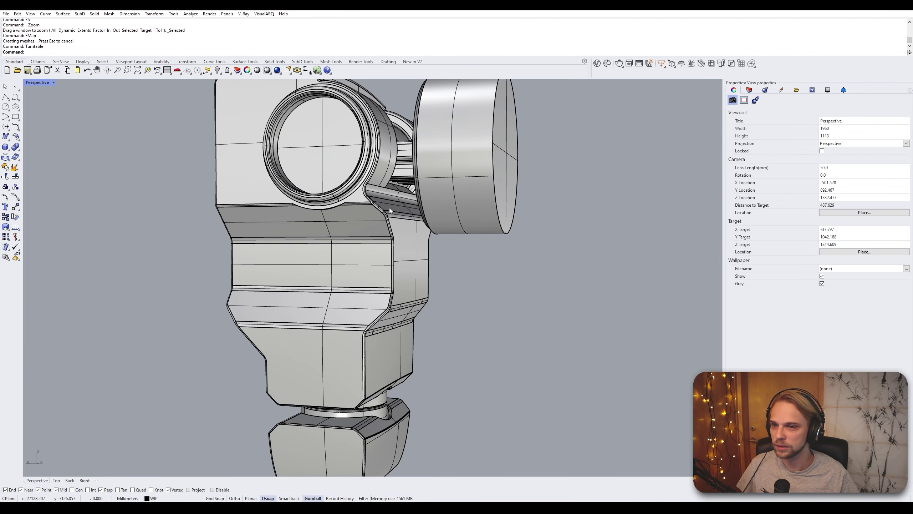
scroll(389, 208, "down", 3)
mouse_move(381, 236)
right_mouse_down()
mouse_move(300, 110)
mouse_move(315, 230)
mouse_move(368, 225)
right_mouse_up()
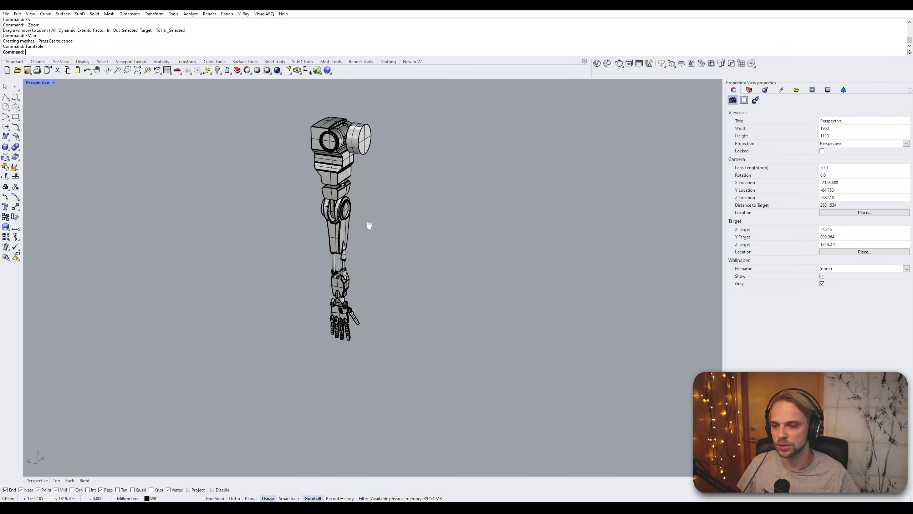
scroll(335, 332, "up", 6)
scroll(444, 208, "down", 3)
scroll(444, 209, "up", 2)
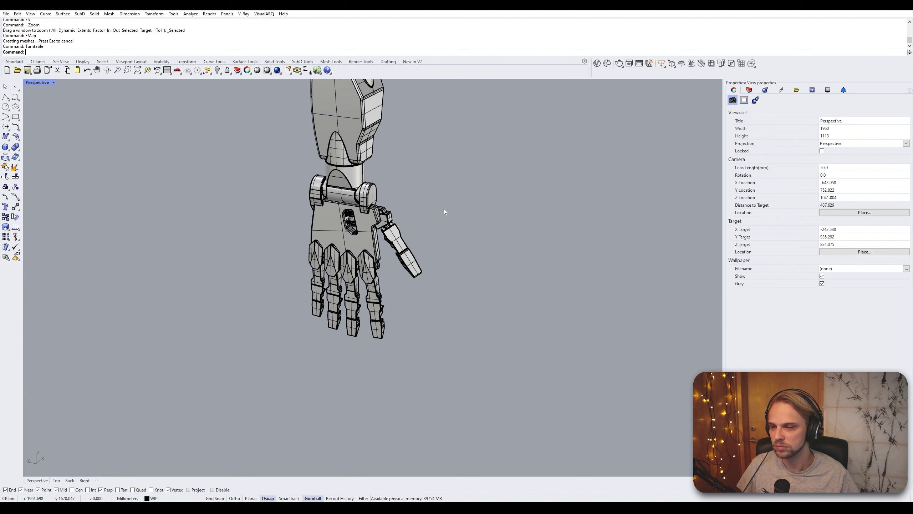
scroll(444, 208, "down", 4)
right_click_drag(467, 208, 364, 312, "shift")
scroll(387, 281, "down", 2)
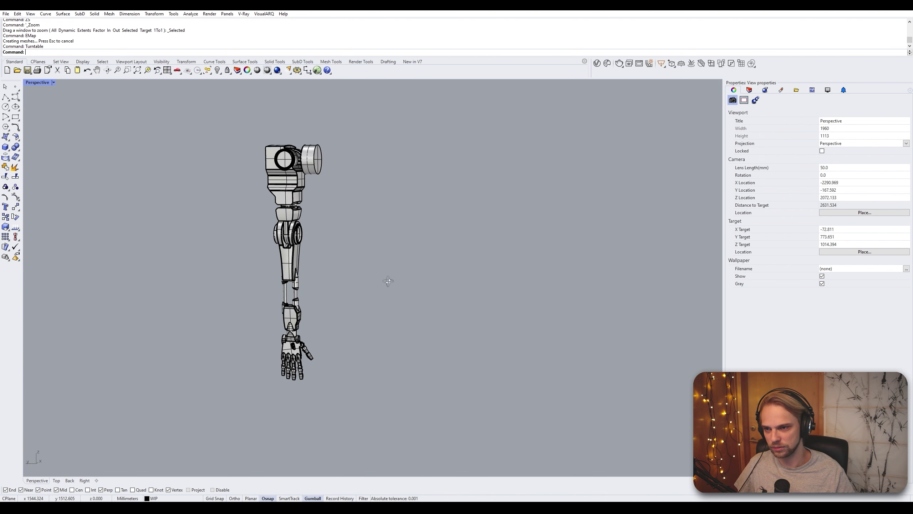
Run Show to reveal the hidden robot body and orbit around it
key("Return")
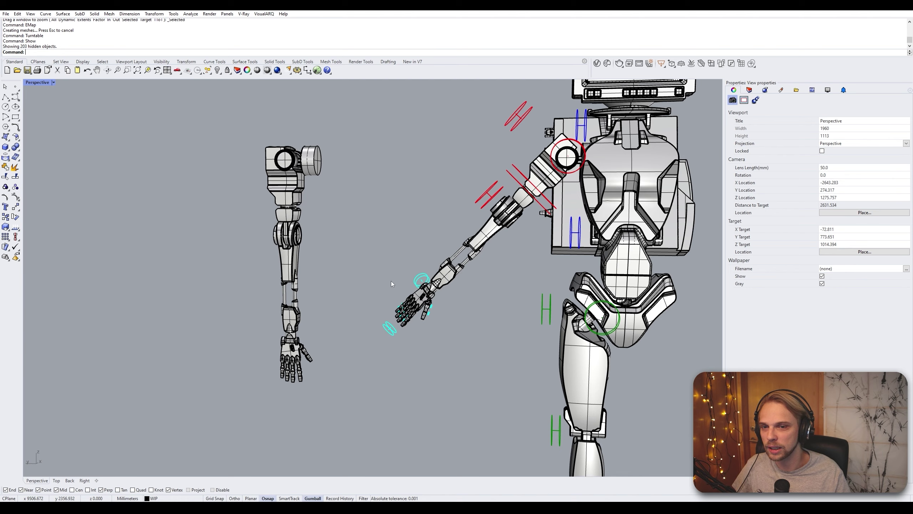
scroll(391, 284, "down", 4)
right_click_drag(441, 310, 425, 289, "shift")
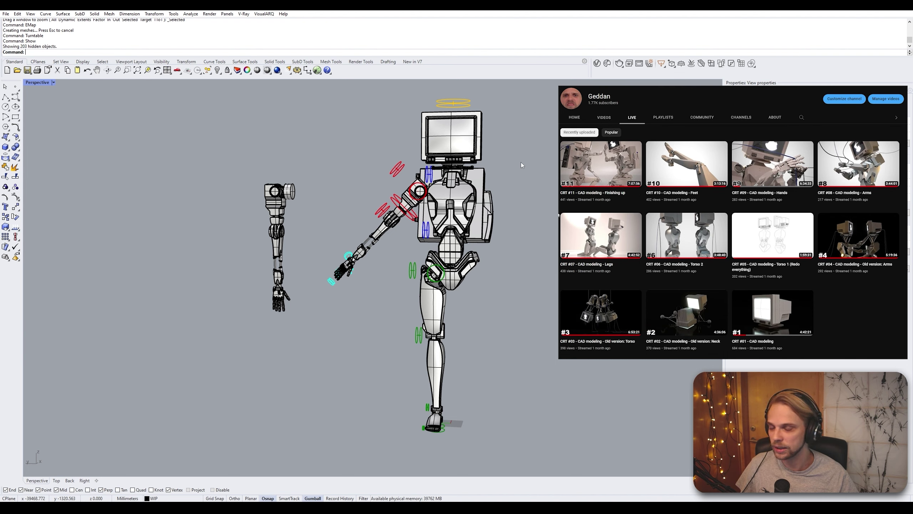
right_click_drag(495, 162, 404, 206)
scroll(403, 206, "up", 3)
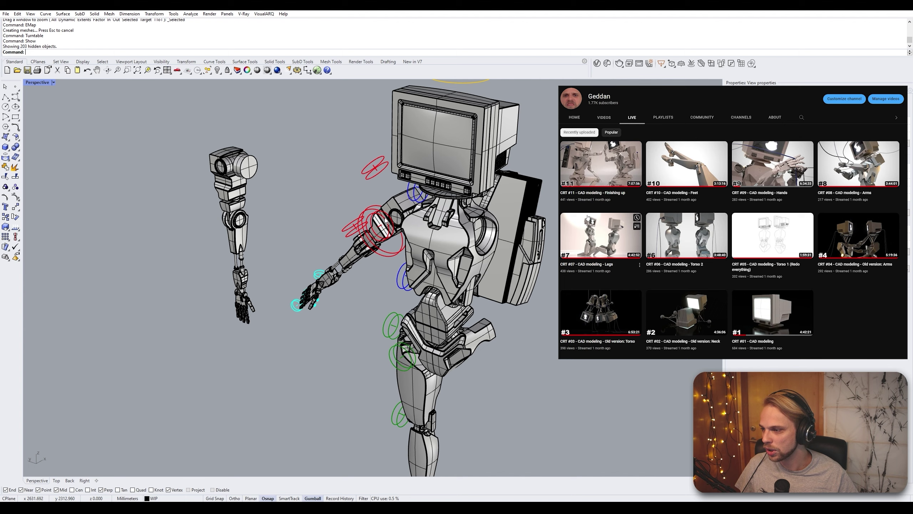
scroll(404, 238, "down", 3)
scroll(404, 238, "down", 3)
right_click_drag(420, 232, 482, 299)
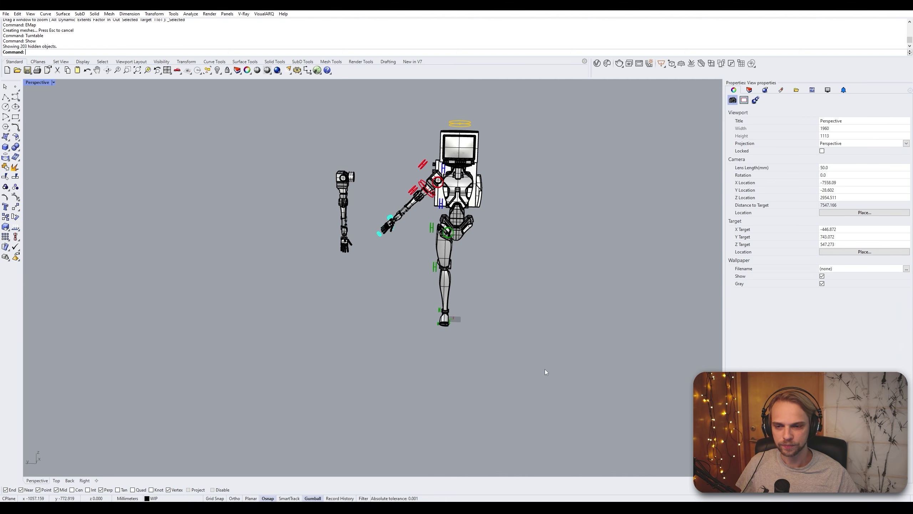
Window-select the whole robot body and hide it
left_click_drag(545, 369, 371, 98)
type("Hid")
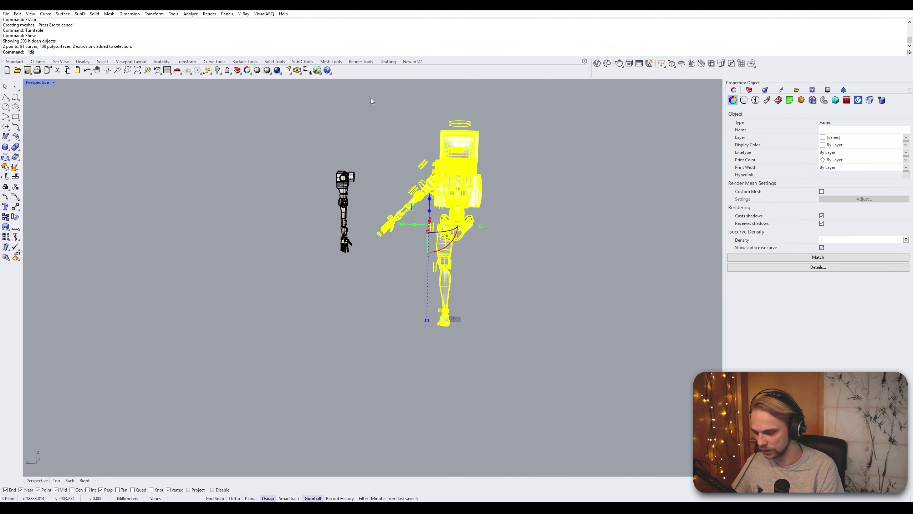
type("e")
key("Return")
Select the standalone arm, zoom to it with ZS, and deselect
right_click_drag(371, 98, 428, 236, "shift")
left_click_drag(351, 186, 458, 350)
type("ZS")
key("Return")
key("Escape")
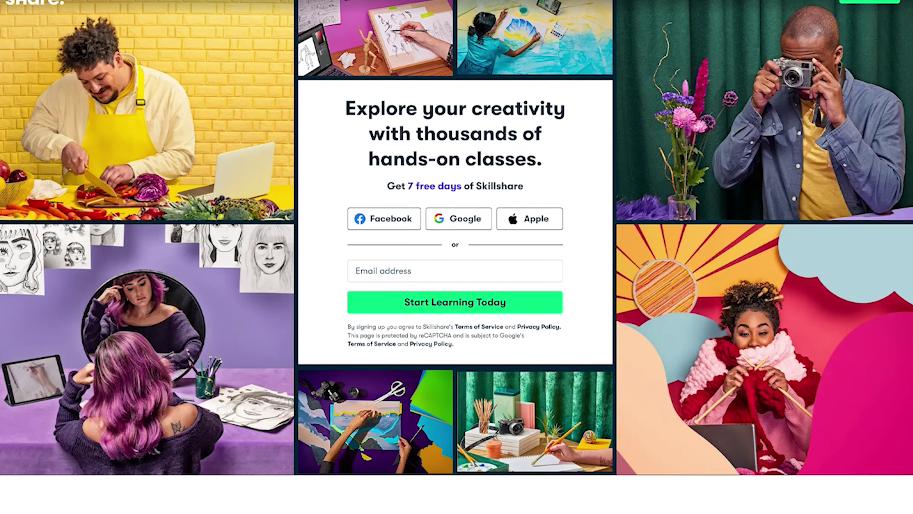
Open the Find Your Style class on Skillshare and view its reviews
scroll(457, 257, "down", 14)
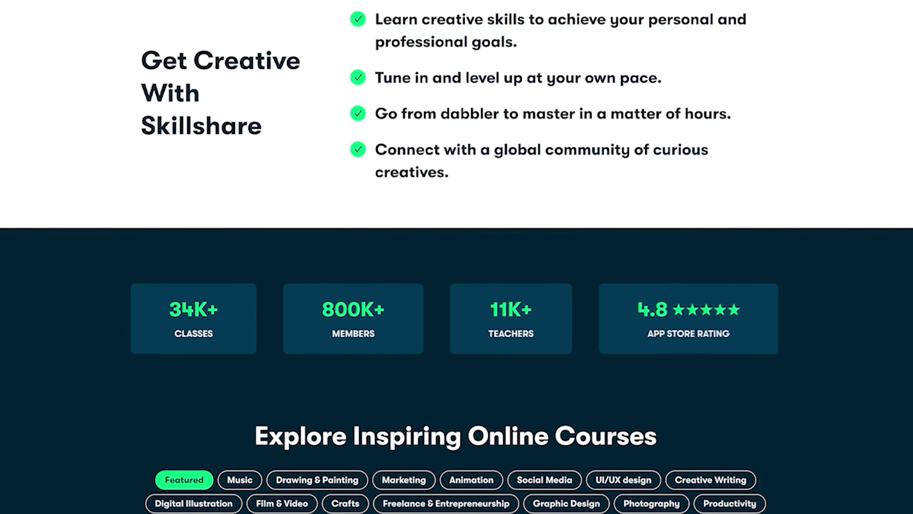
scroll(457, 257, "down", 1)
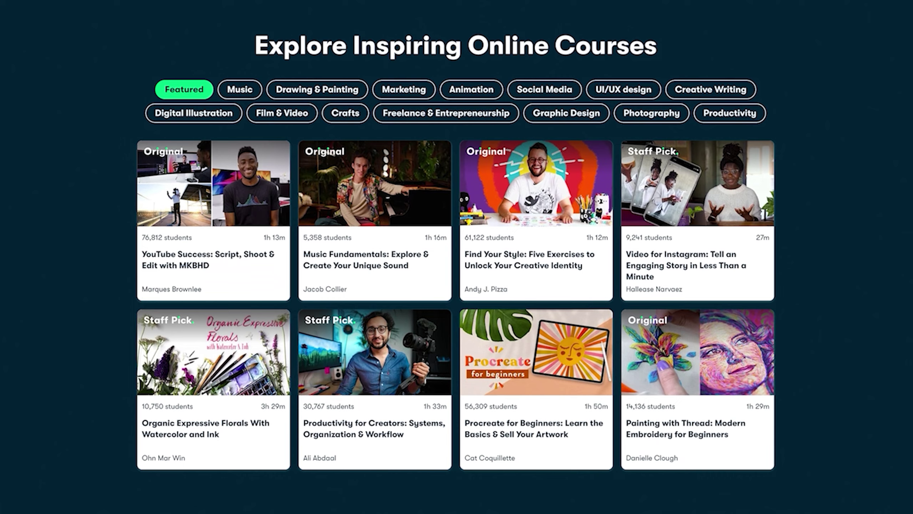
left_click(538, 239)
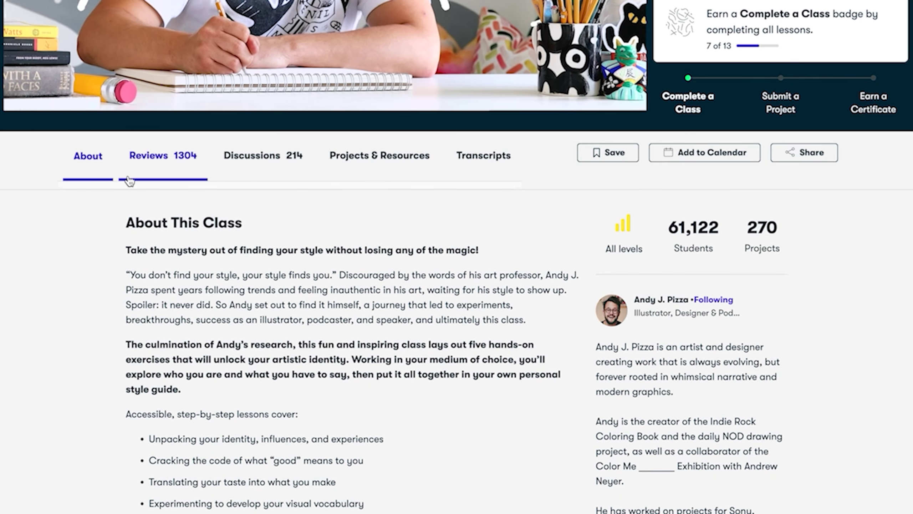
left_click(151, 200)
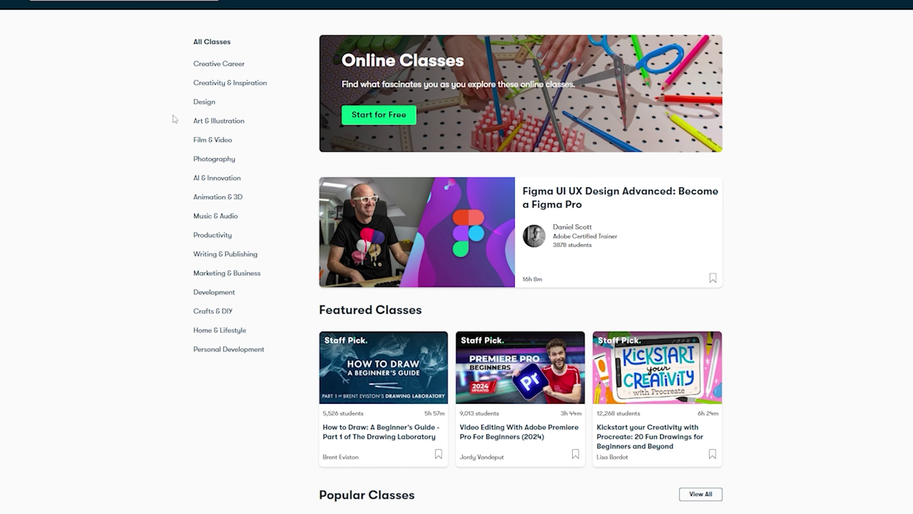
Filter Design classes to AI for Design and open a class's Projects & Resources
left_click(204, 104)
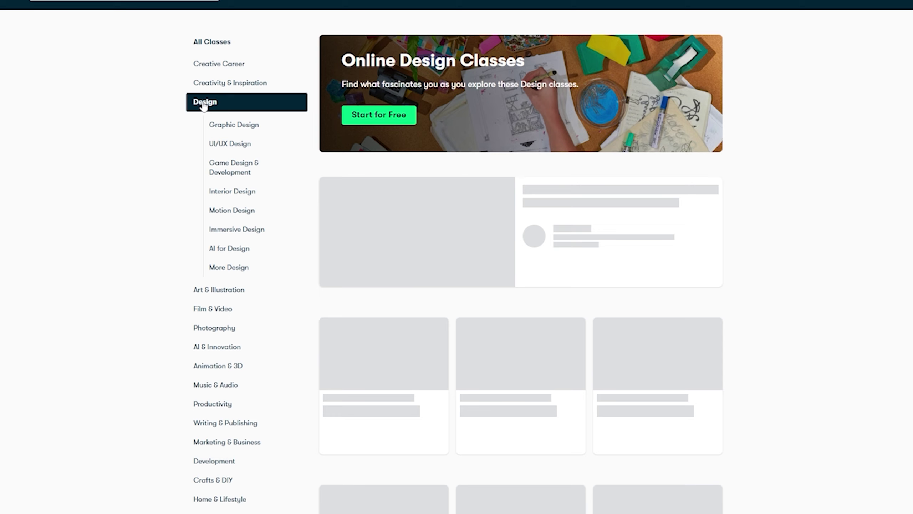
left_click(234, 253)
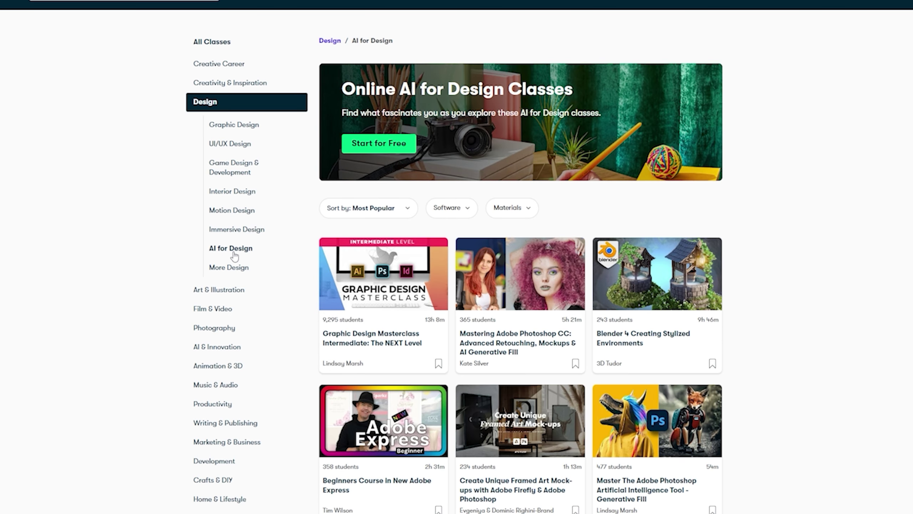
scroll(383, 343, "down", 10)
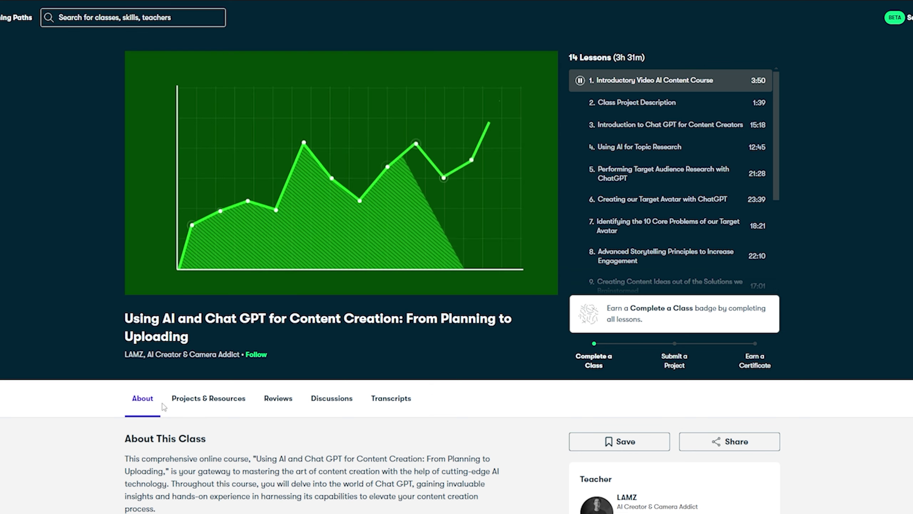
left_click(199, 406)
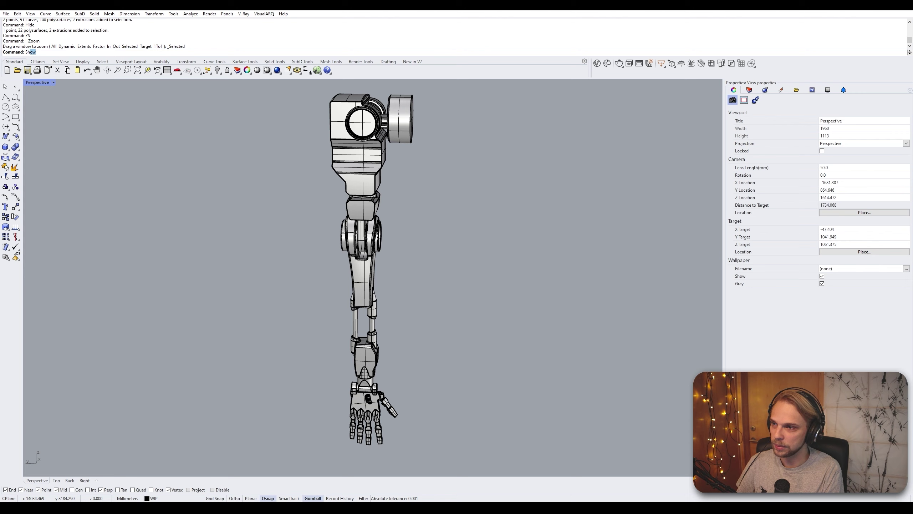
Open the Snapshots panel, move it to the right, and orbit the arm to an angled view
type("napshots")
key("Return")
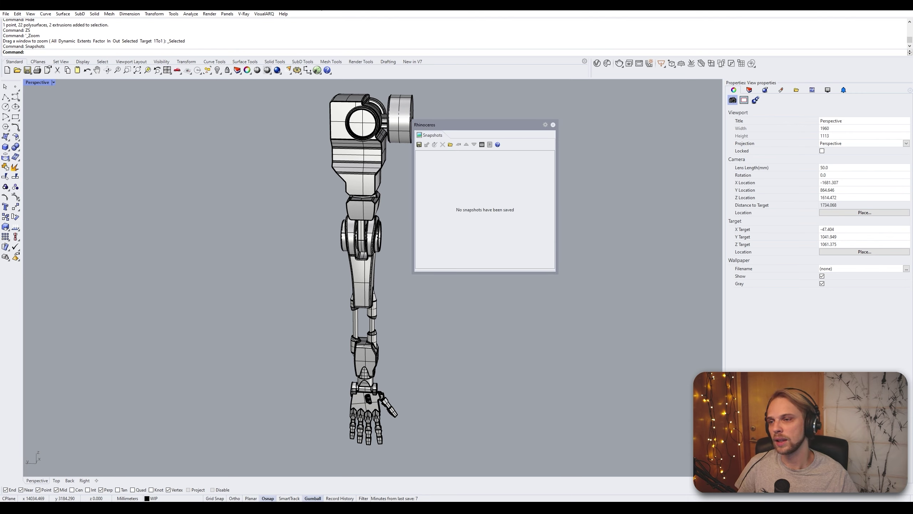
left_click_drag(447, 127, 555, 128)
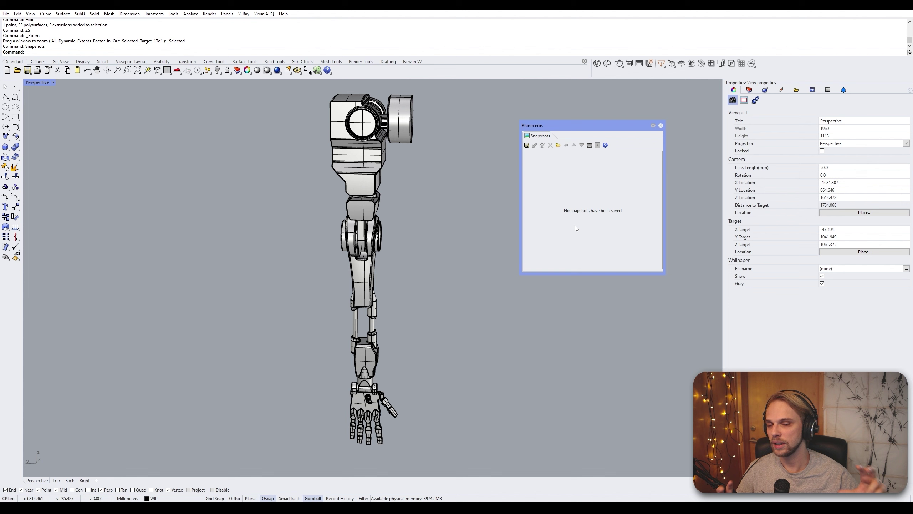
right_click_drag(496, 212, 465, 179)
Save the current arm view as 'Snapshot 01' with all properties included
left_click(526, 146)
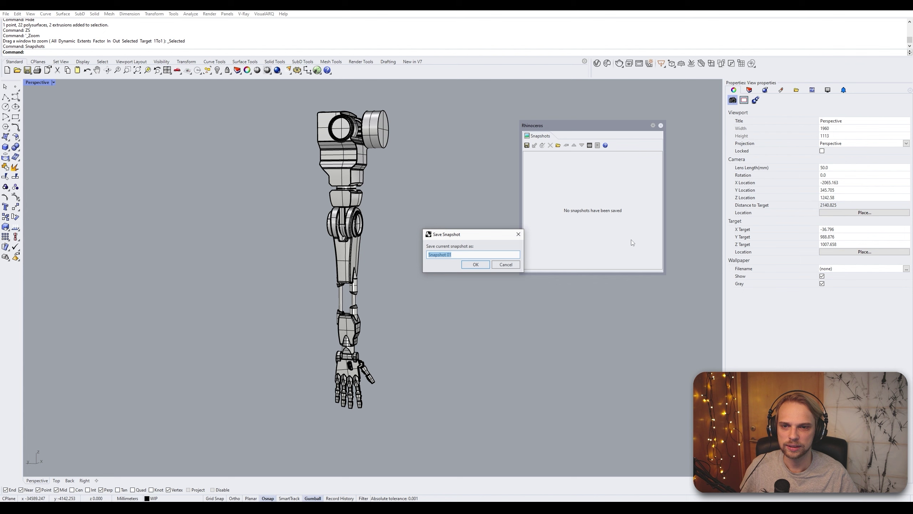
left_click(475, 265)
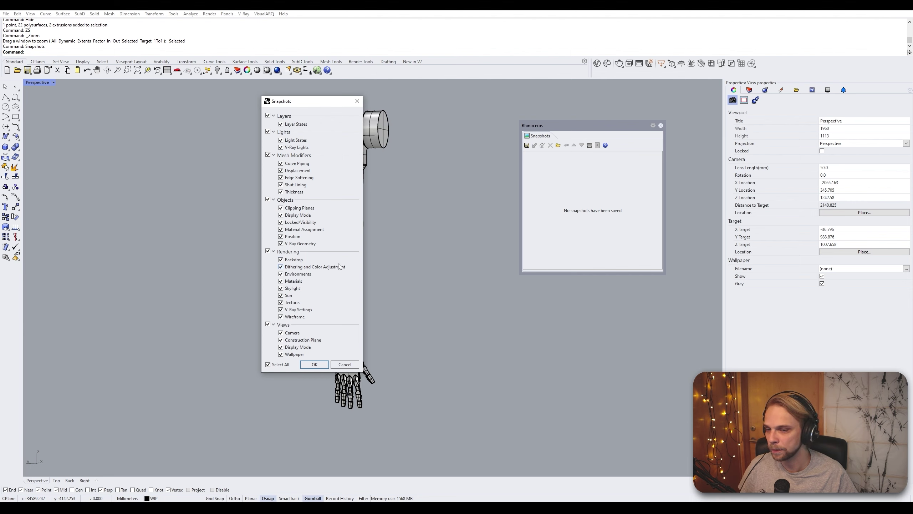
left_click(318, 364)
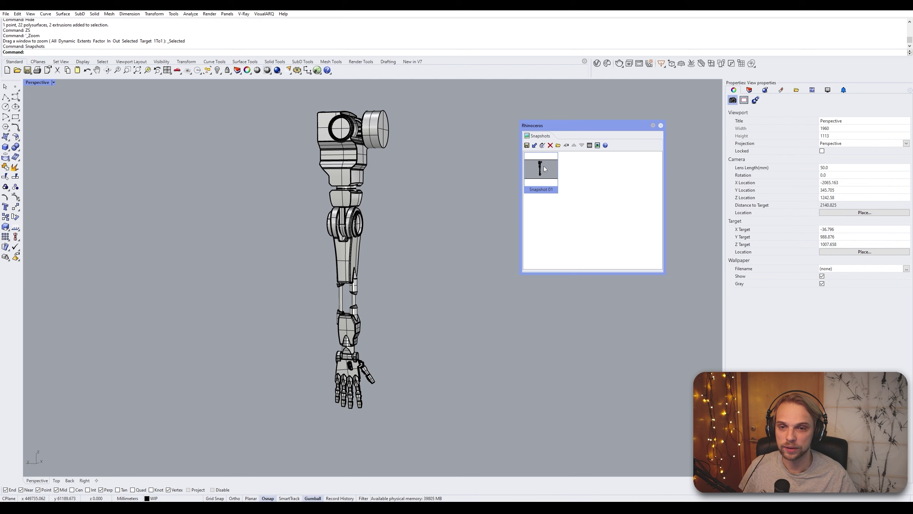
Drag the shoulder block far to the left, separating it from the arm
scroll(440, 277, "down", 8)
right_click_drag(315, 277, 342, 319)
scroll(431, 296, "up", 4)
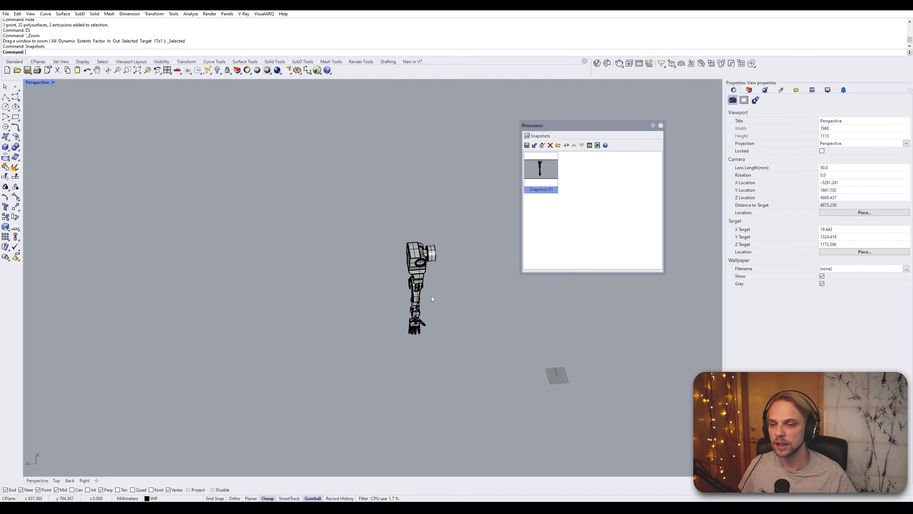
scroll(431, 298, "up", 3)
left_click(410, 273)
left_click_drag(409, 273, 184, 301)
left_click(476, 375)
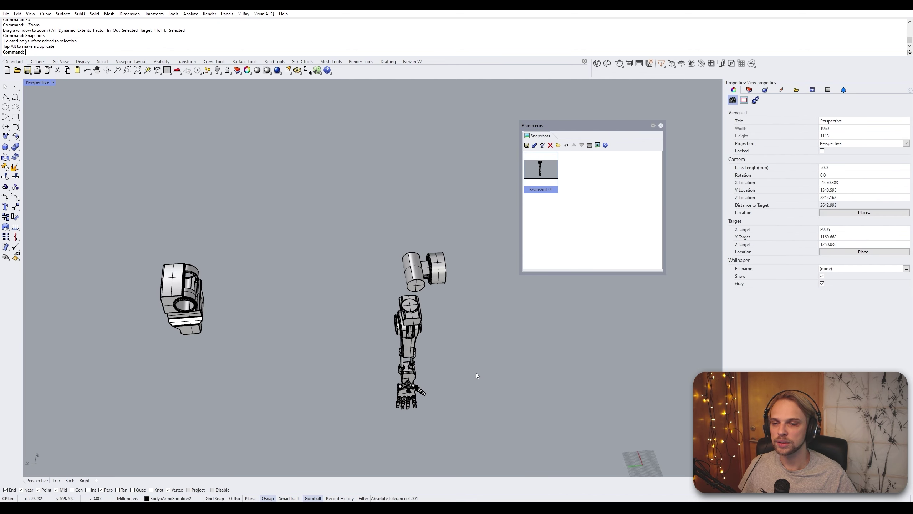
scroll(401, 316, "down", 3)
right_click_drag(402, 316, 416, 245)
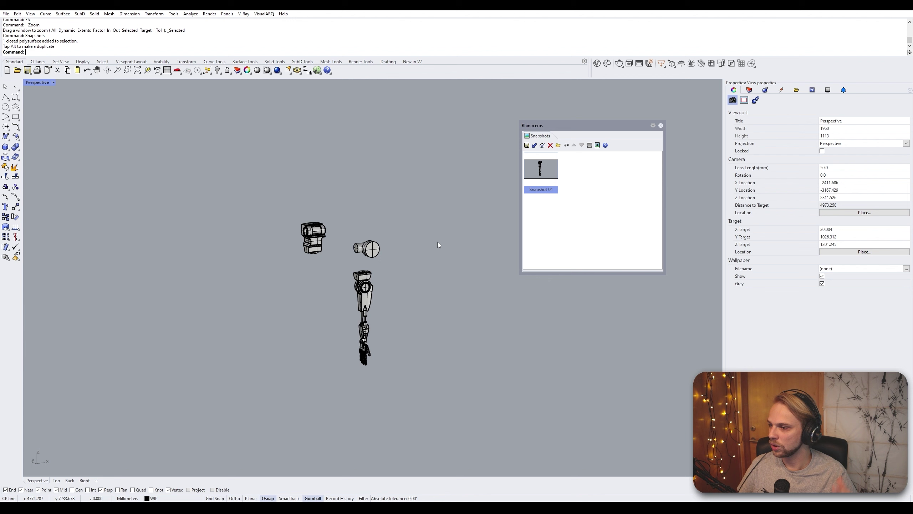
Restore Snapshot 01 without saving the current model state
left_click(546, 182)
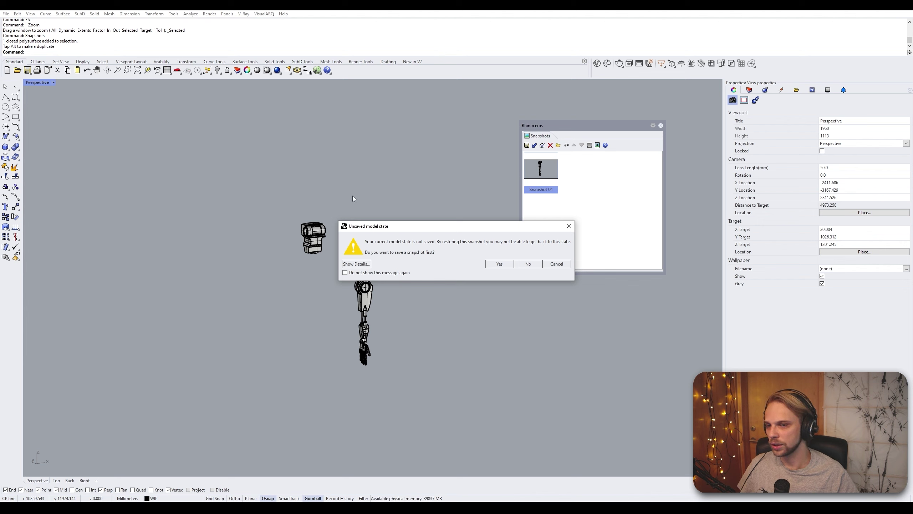
left_click_drag(426, 226, 498, 296)
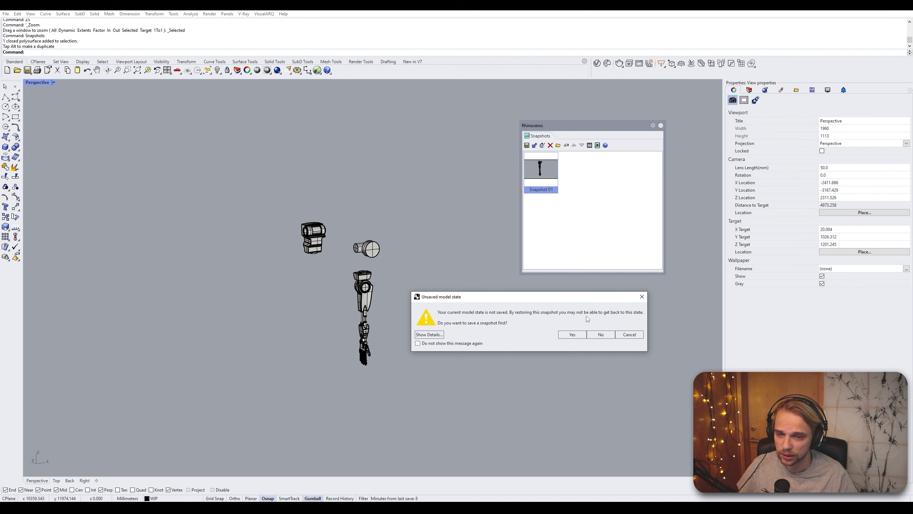
left_click(612, 337)
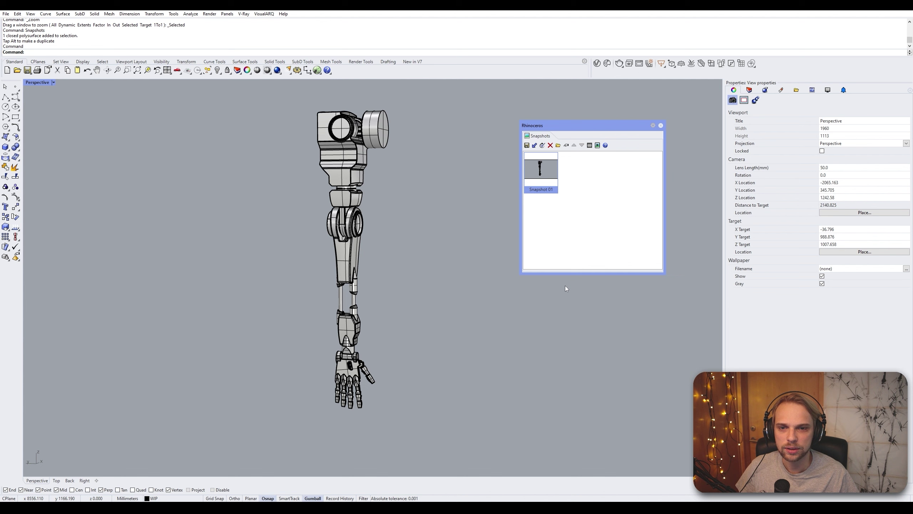
Review snapshot animation settings (100 frames, 10 ms delay), cancel, and orbit the arm
left_click(589, 145)
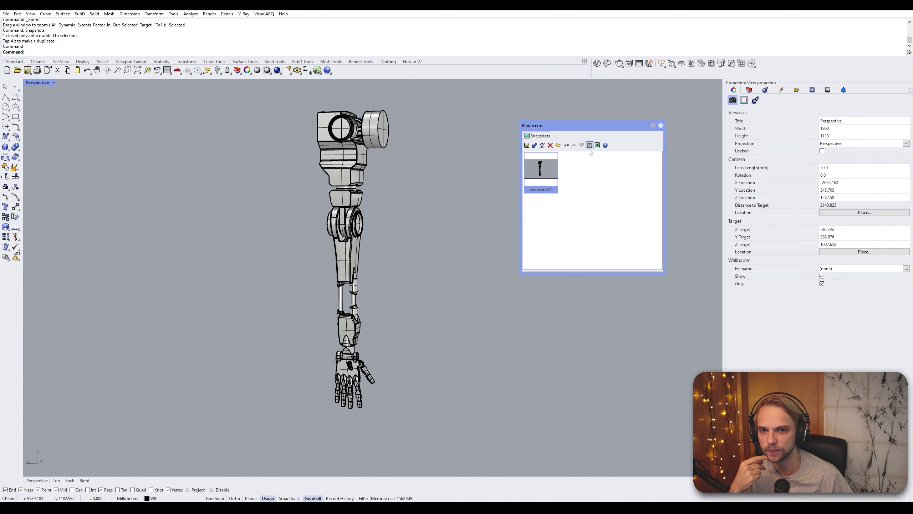
left_click(590, 145)
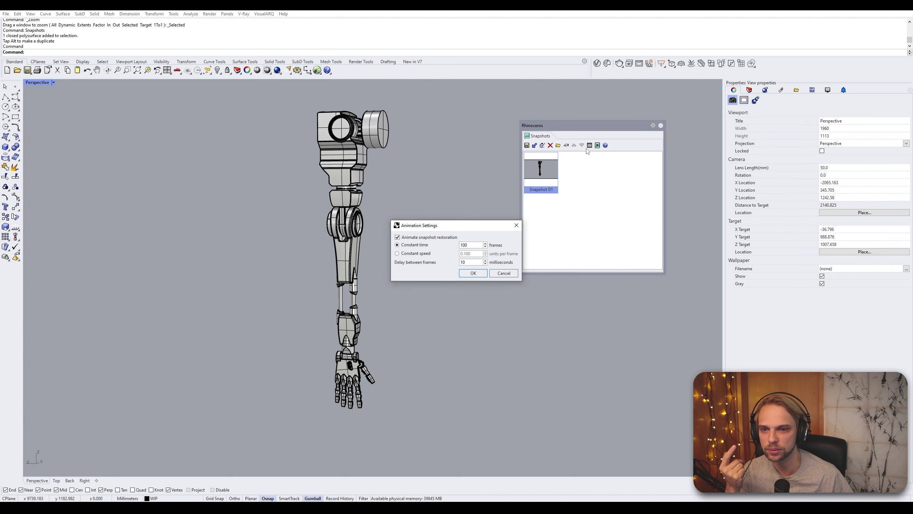
left_click_drag(479, 224, 476, 126)
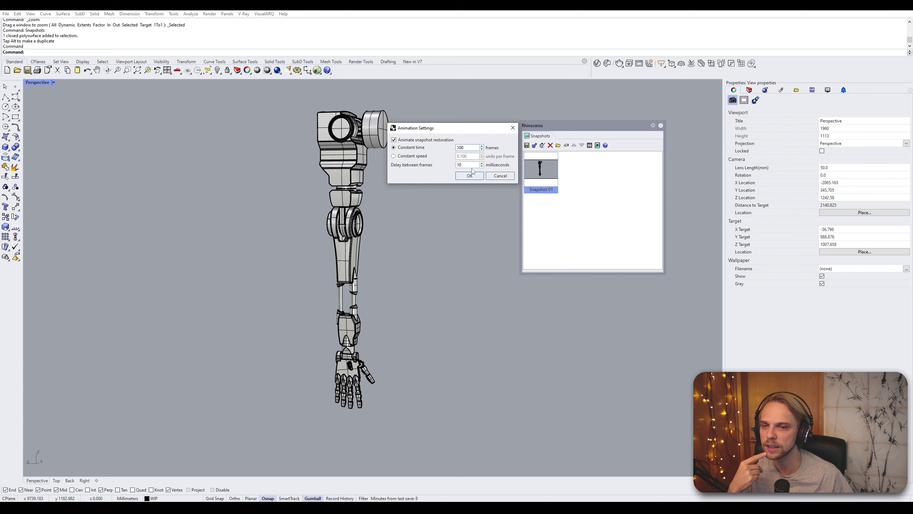
left_click(459, 165)
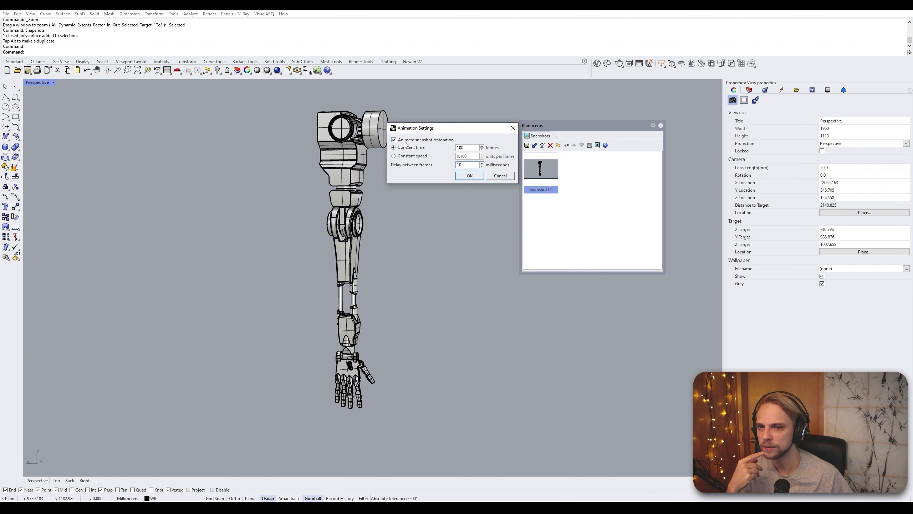
left_click(494, 176)
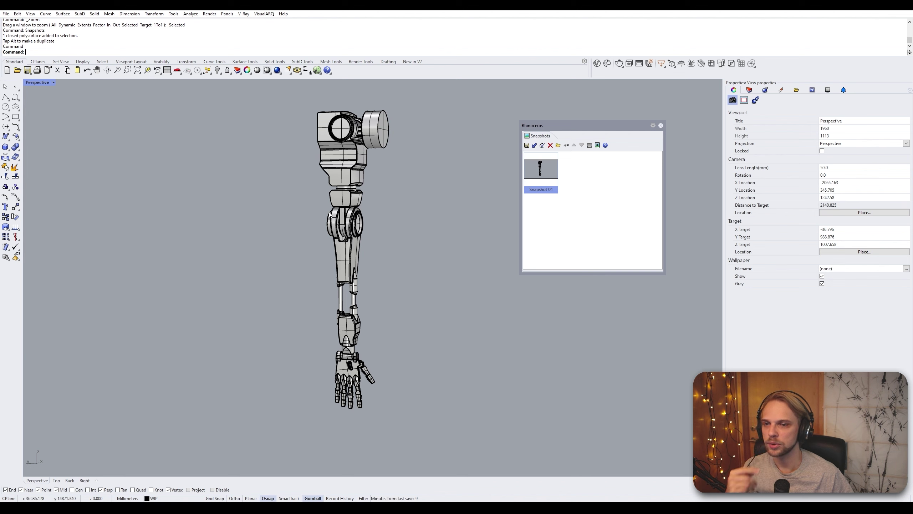
right_click_drag(494, 178, 383, 284)
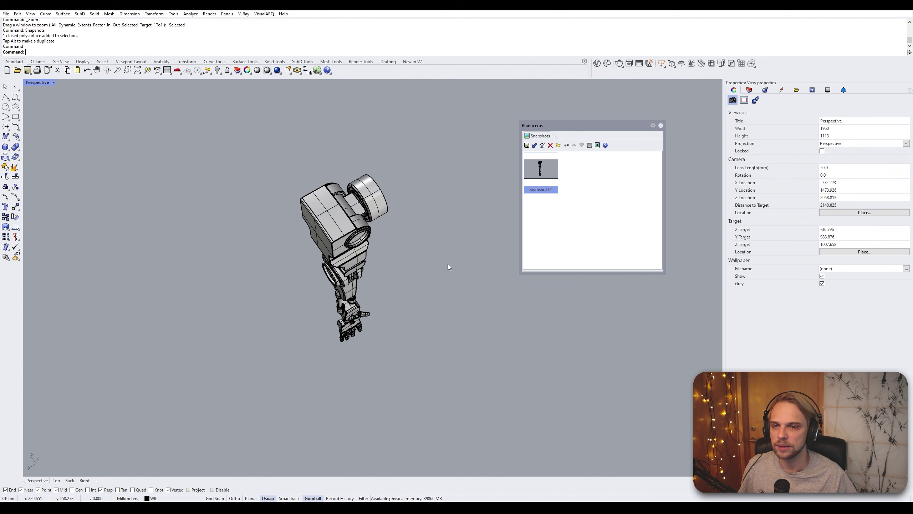
Save the tilted arm view as 'Snapshot 02' with all properties
left_click(579, 228)
left_click(526, 145)
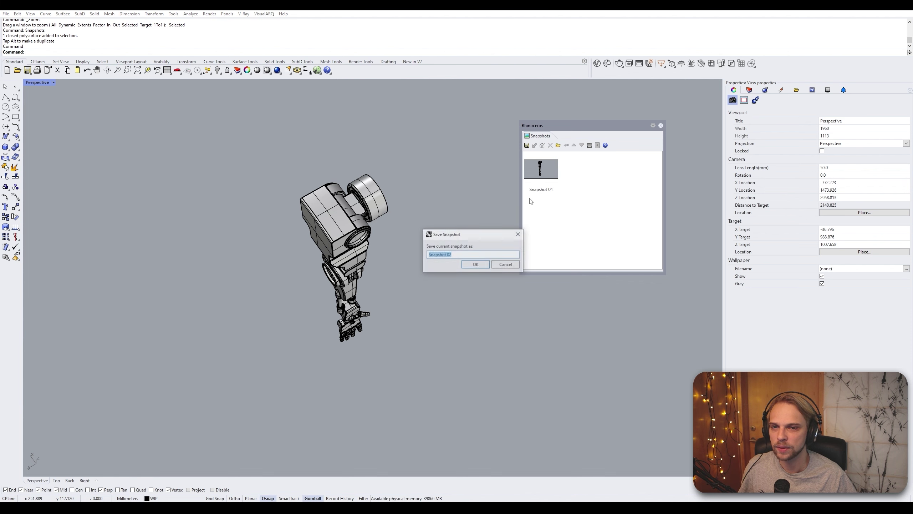
left_click(475, 265)
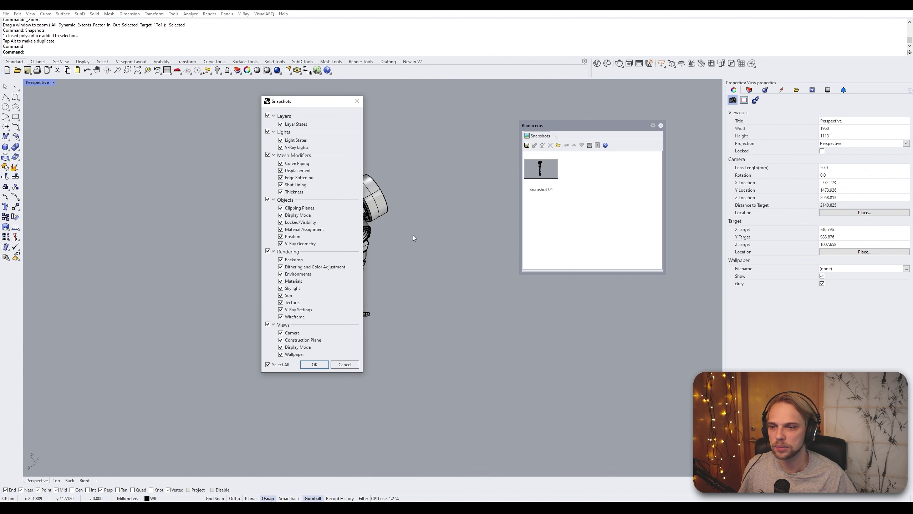
left_click(314, 364)
Restore Snapshot 01, Snapshot 02, then Snapshot 01 again to preview the animated transition
left_click(587, 223)
double_click(545, 171)
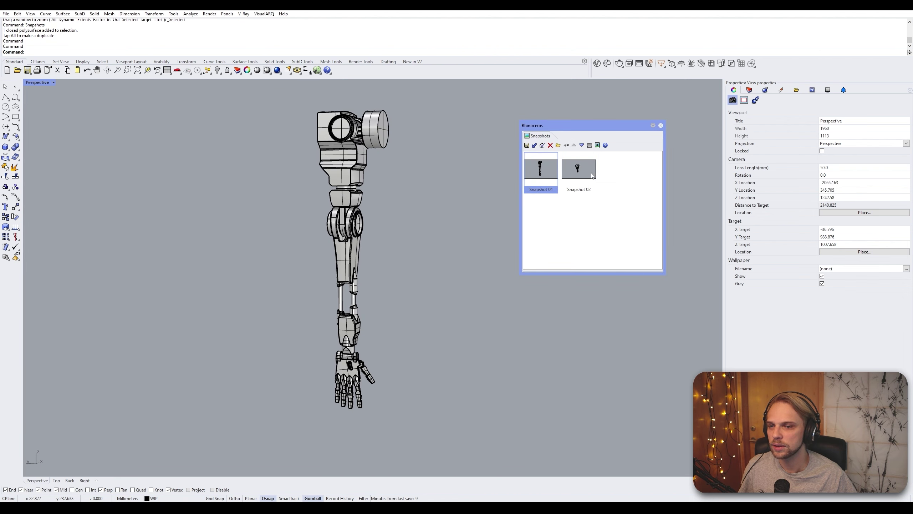
double_click(589, 172)
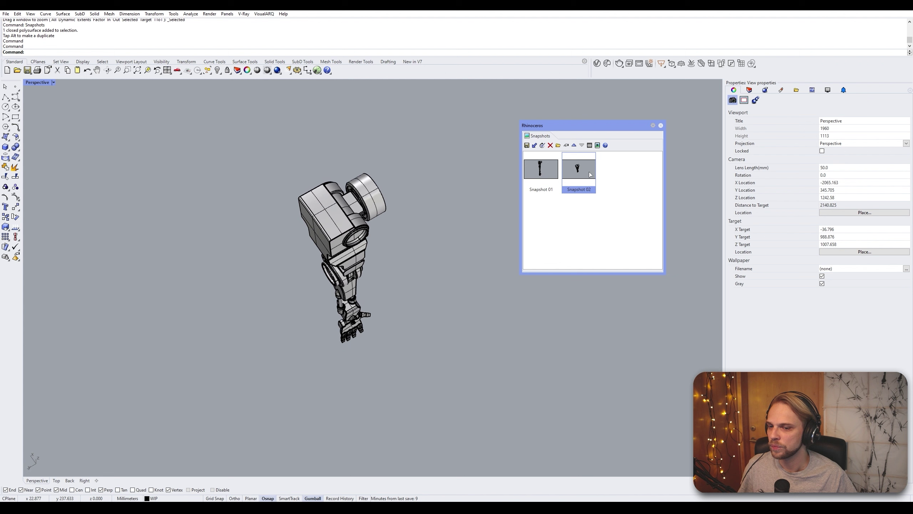
double_click(534, 175)
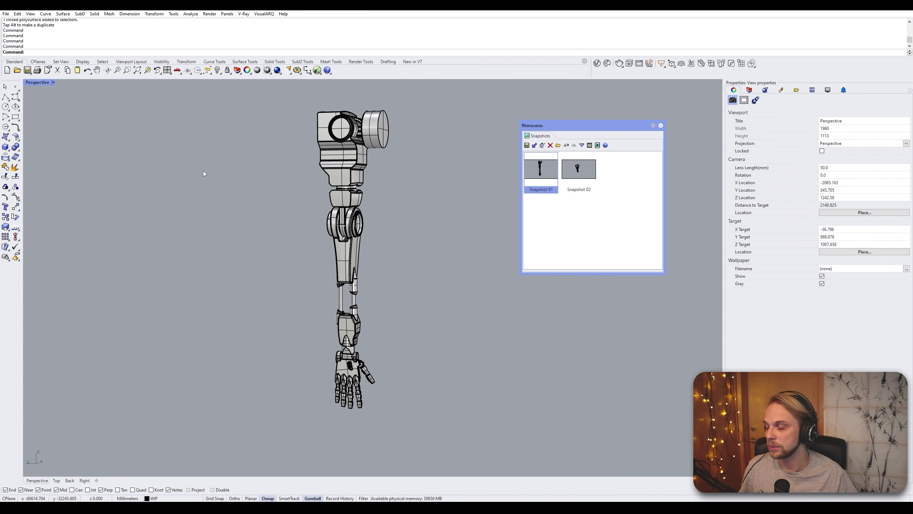
left_click(578, 162)
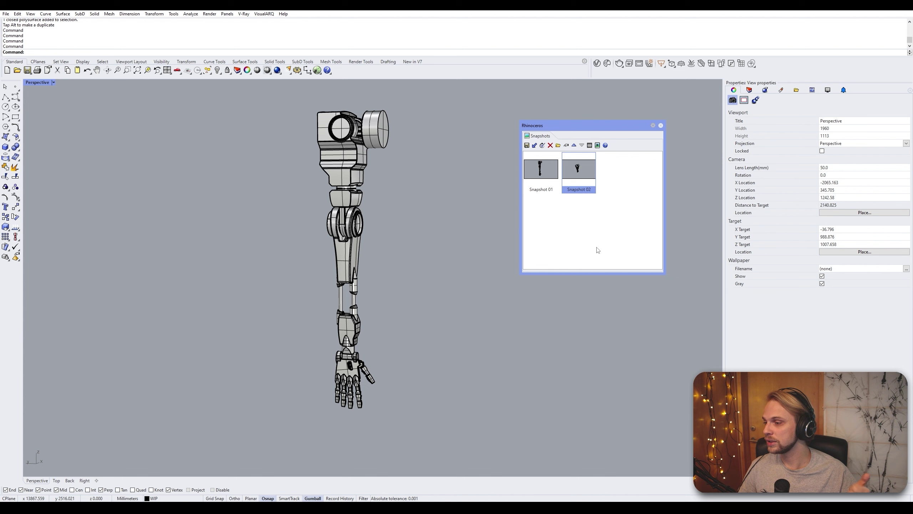
Delete both Snapshot 02 and Snapshot 01
left_click(587, 203)
left_click(582, 160)
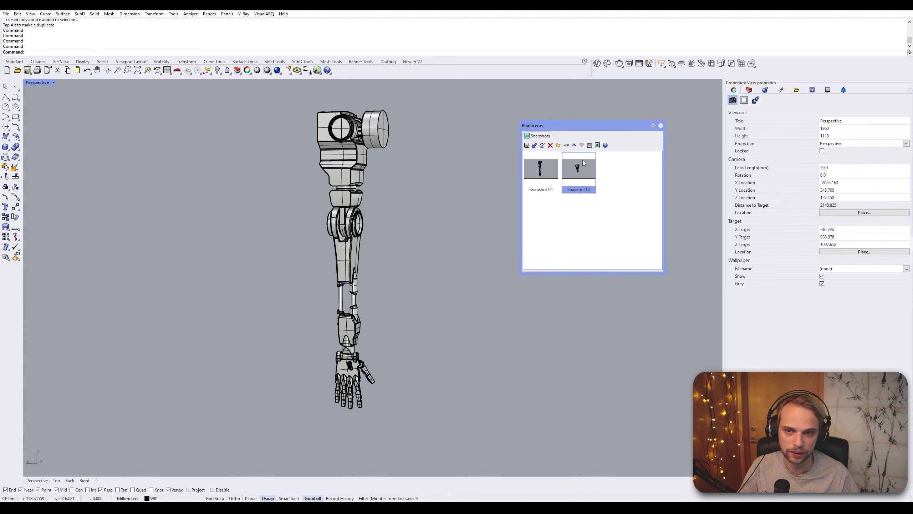
key("Delete")
left_click(528, 171)
key("Delete")
Frame the whole arm side-on and save it as a new 'Snapshot 01'
right_click_drag(433, 230, 428, 204)
scroll(430, 218, "down", 3)
scroll(427, 200, "up", 5)
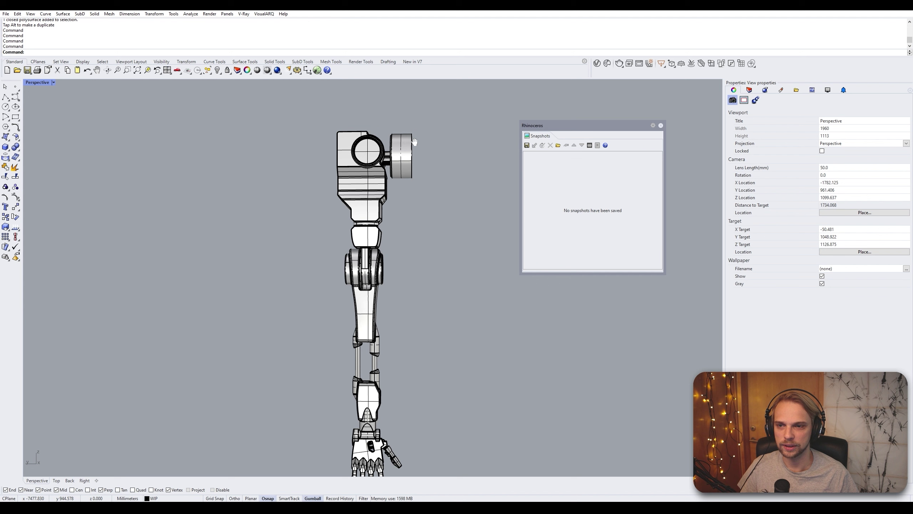
scroll(405, 231, "down", 5)
scroll(408, 175, "up", 3)
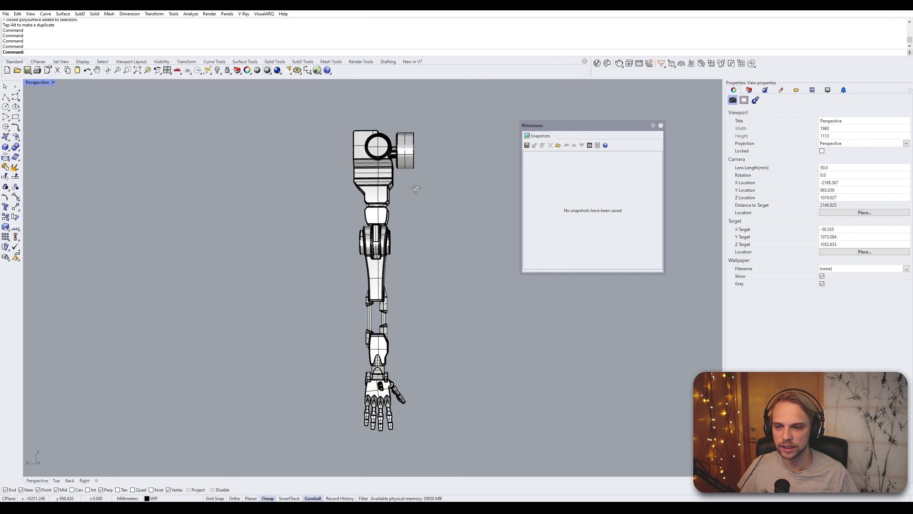
scroll(414, 180, "down", 4)
mouse_move(424, 188)
right_mouse_down()
mouse_move(406, 206)
mouse_move(432, 200)
mouse_move(416, 200)
right_mouse_up()
scroll(403, 211, "up", 3)
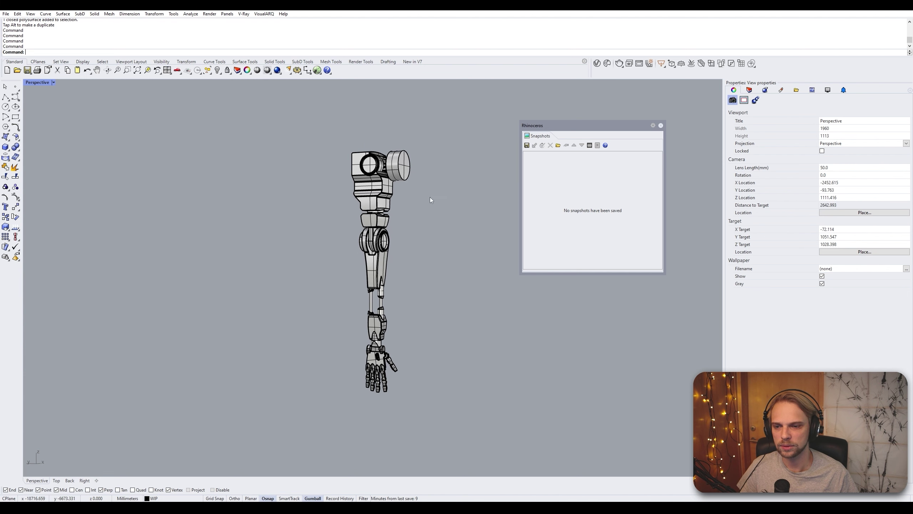
left_click(526, 145)
left_click(470, 264)
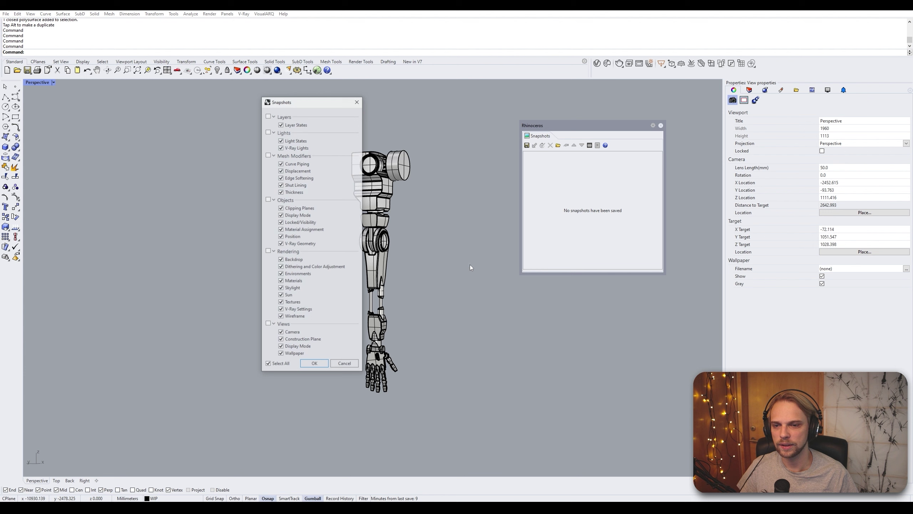
left_click(314, 364)
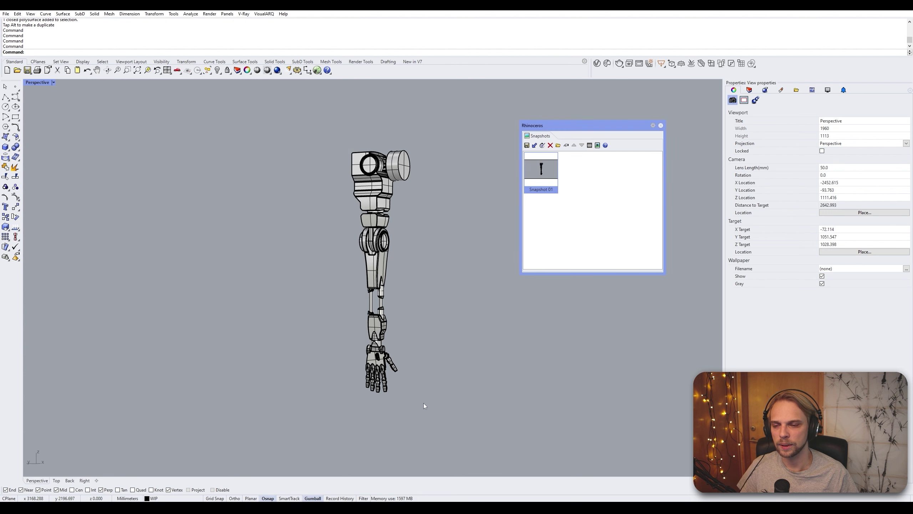
Save a hand close-up as 'Snapshot 02', then restore Snapshot 01's whole-arm view
scroll(432, 363, "up", 10)
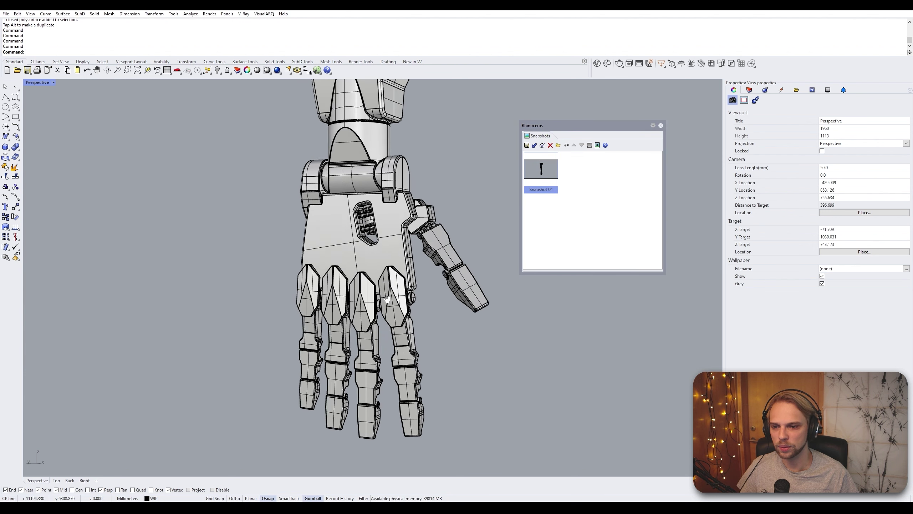
scroll(386, 299, "down", 3)
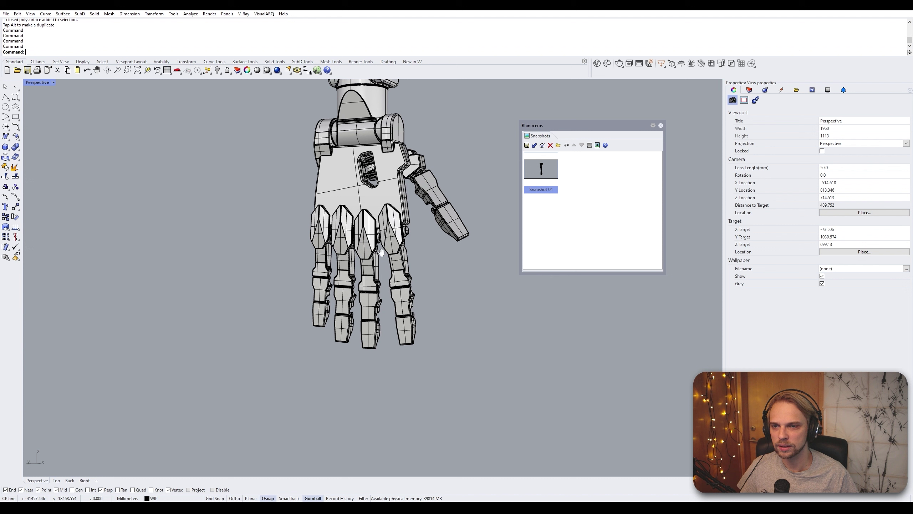
right_click_drag(381, 252, 376, 255, "shift")
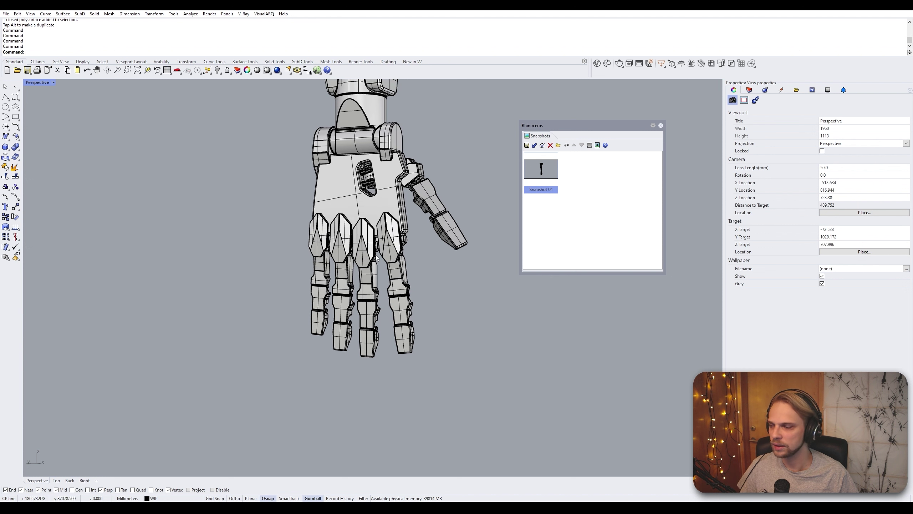
left_click(527, 145)
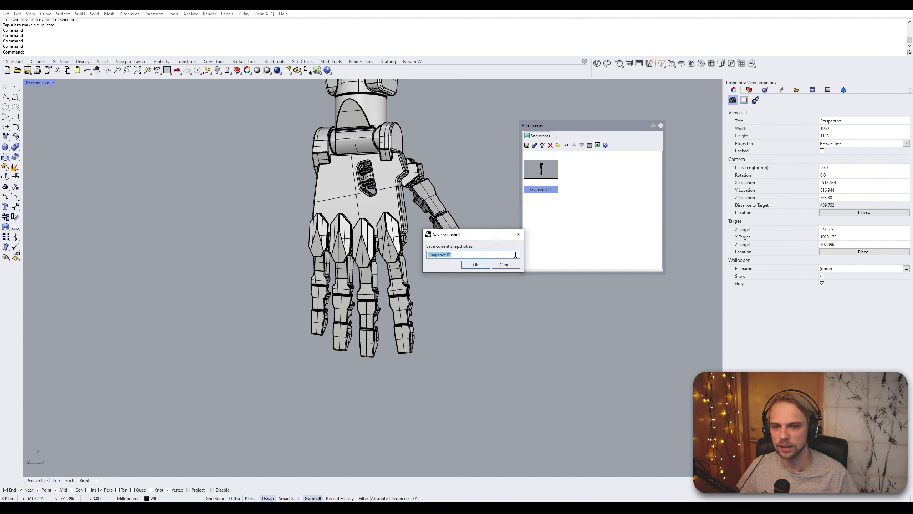
left_click(508, 266)
left_click(527, 145)
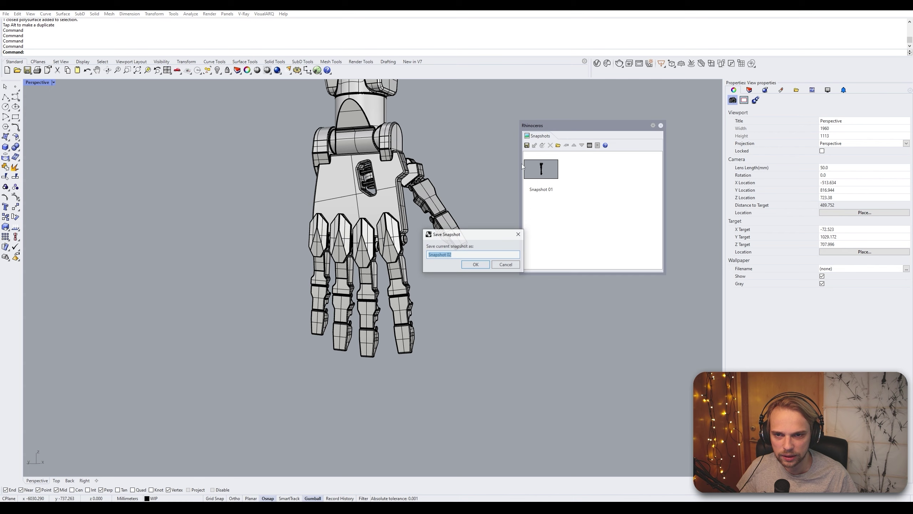
left_click(472, 267)
left_click(314, 364)
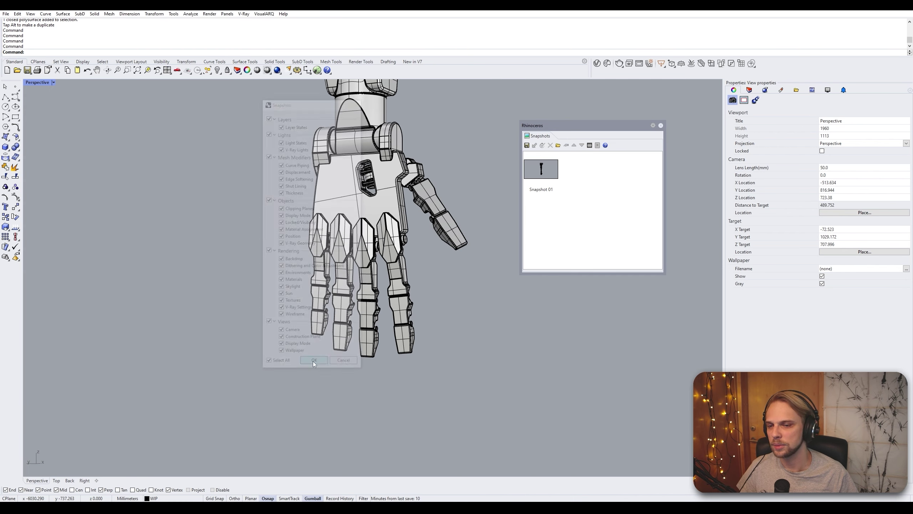
double_click(541, 172)
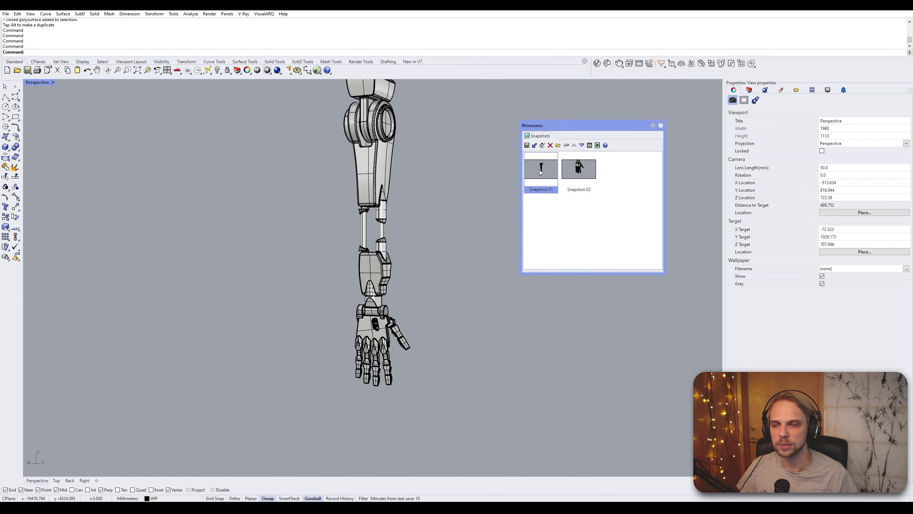
left_click(398, 165)
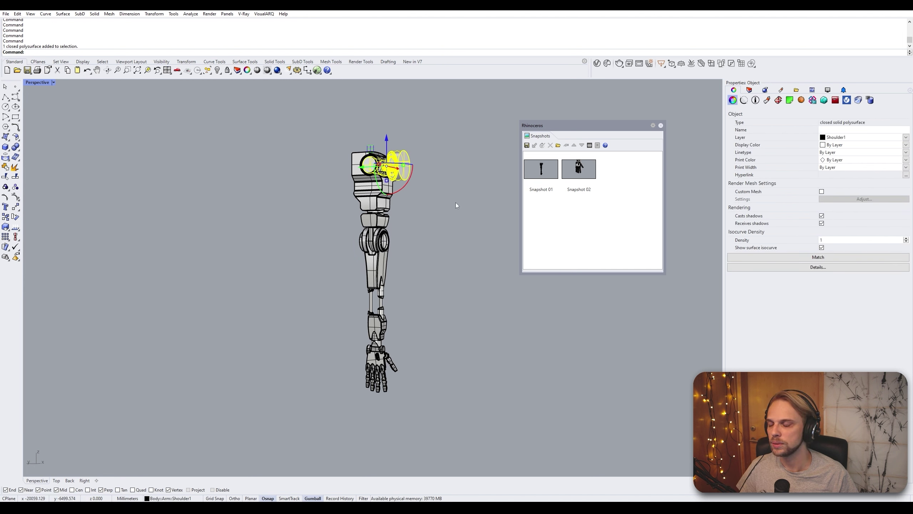
left_click(456, 204)
left_click(586, 169)
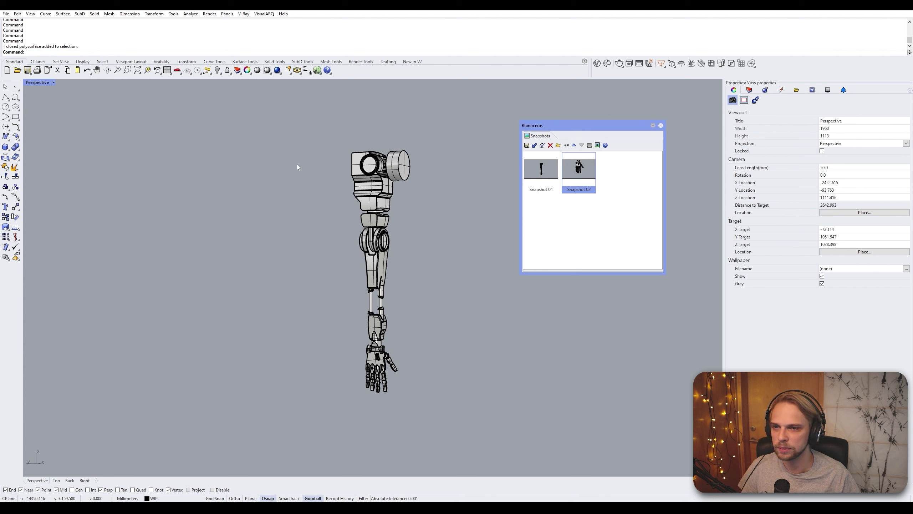
left_click(42, 83)
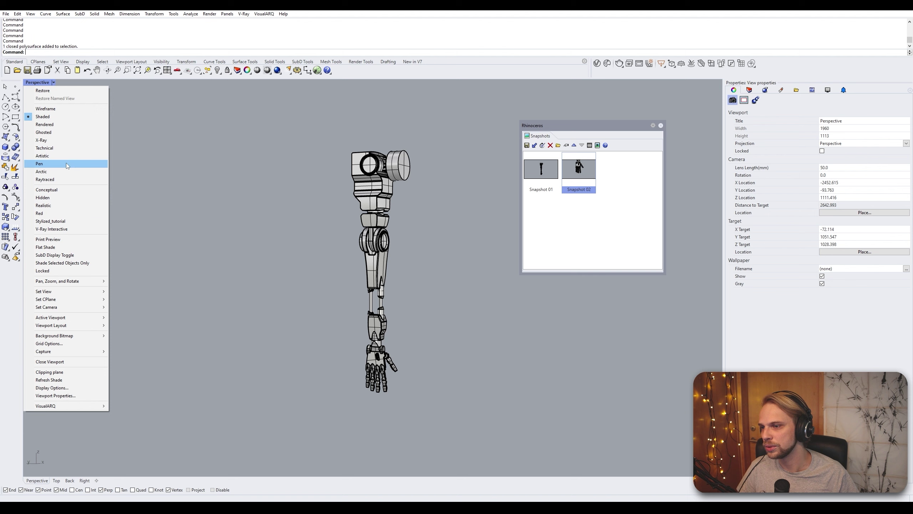
left_click(43, 172)
left_click(39, 82)
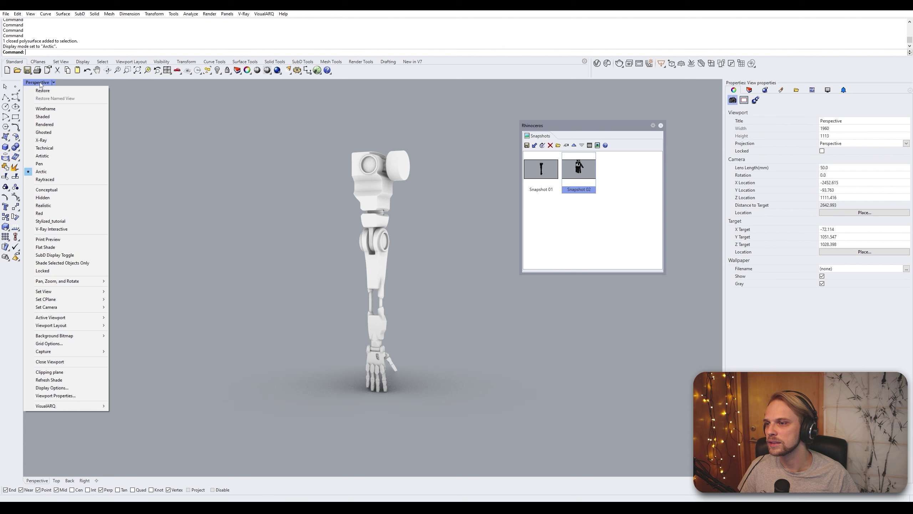
left_click(39, 119)
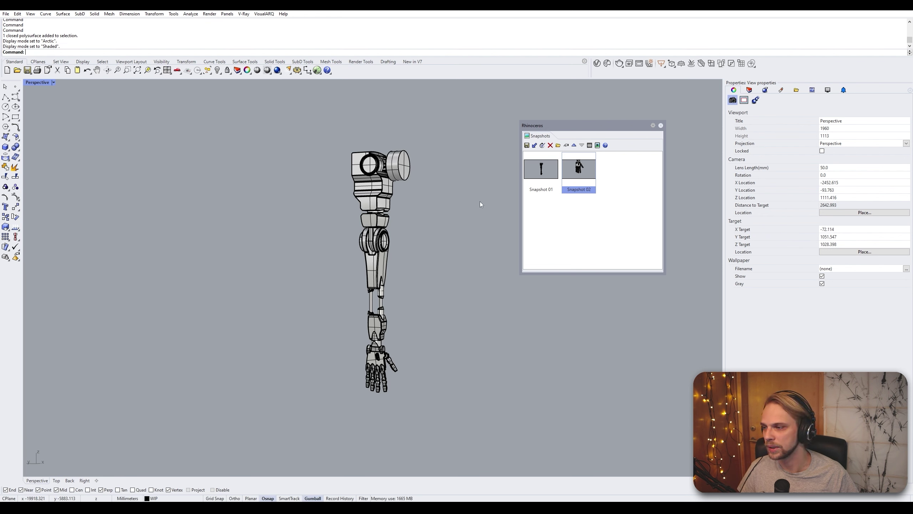
left_click(543, 187)
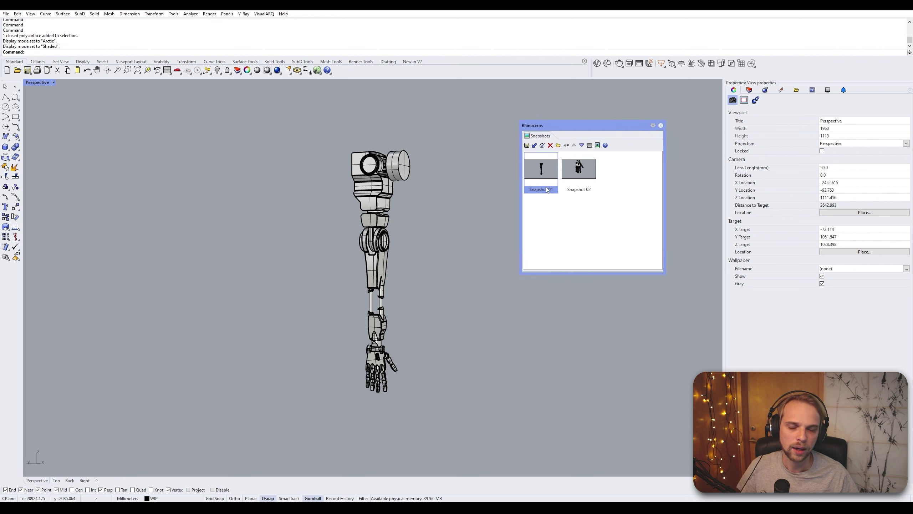
Move the shoulder cylinder out to the right of the shoulder
left_click(394, 166)
left_click(402, 169)
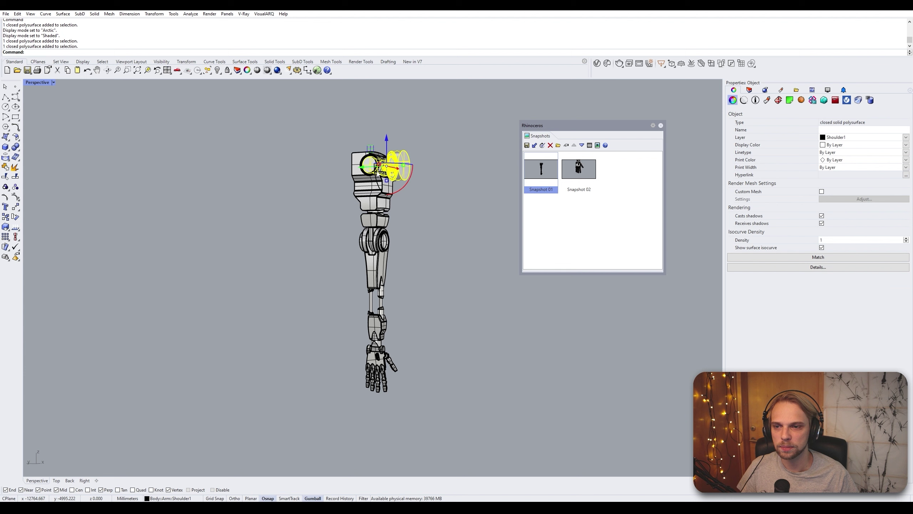
left_click_drag(378, 173, 415, 132)
left_click(369, 178, "shift")
key("Escape")
Raise the upper-arm top piece, then lift the shoulder and upper-arm parts higher
left_click(377, 224)
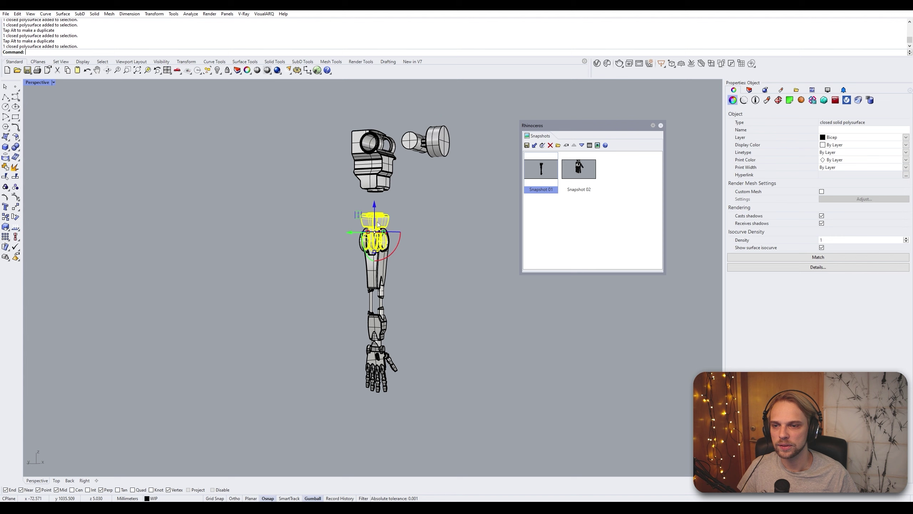
left_click_drag(377, 223, 377, 207)
key("Escape")
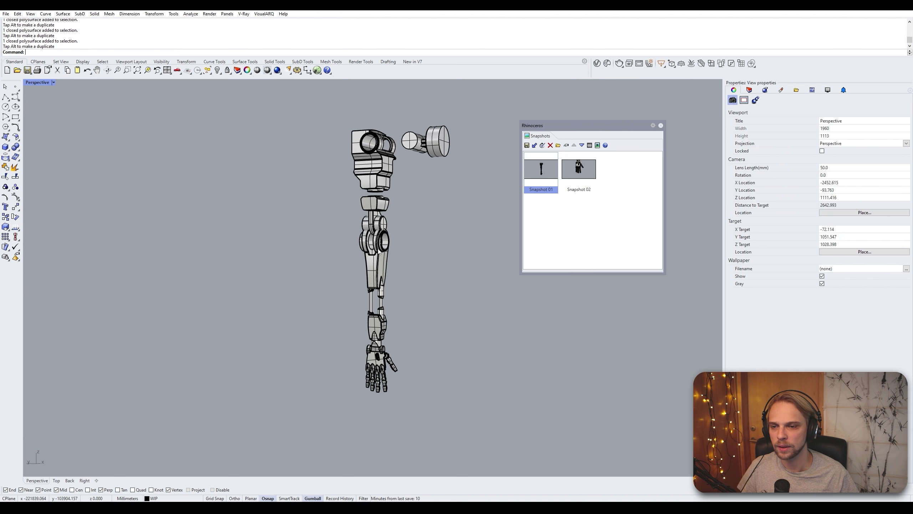
left_click_drag(465, 197, 354, 131)
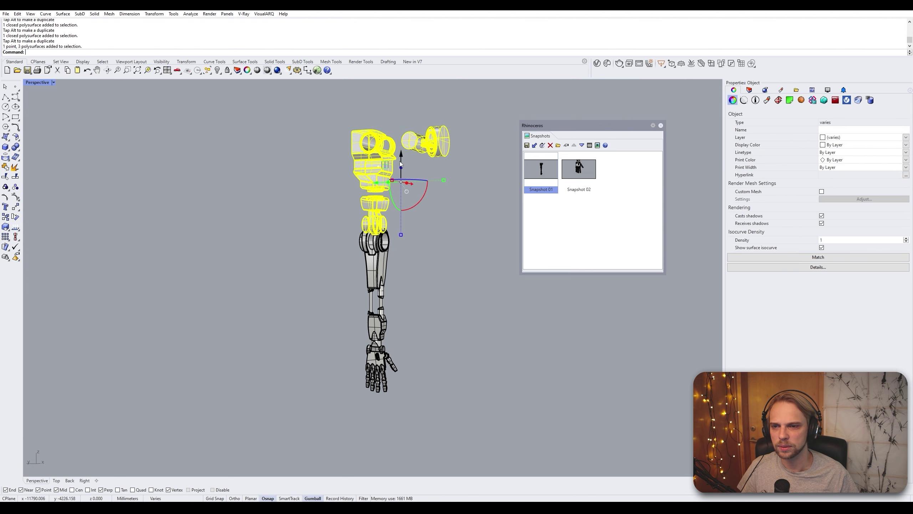
left_click_drag(401, 158, 409, 146)
left_click(424, 256)
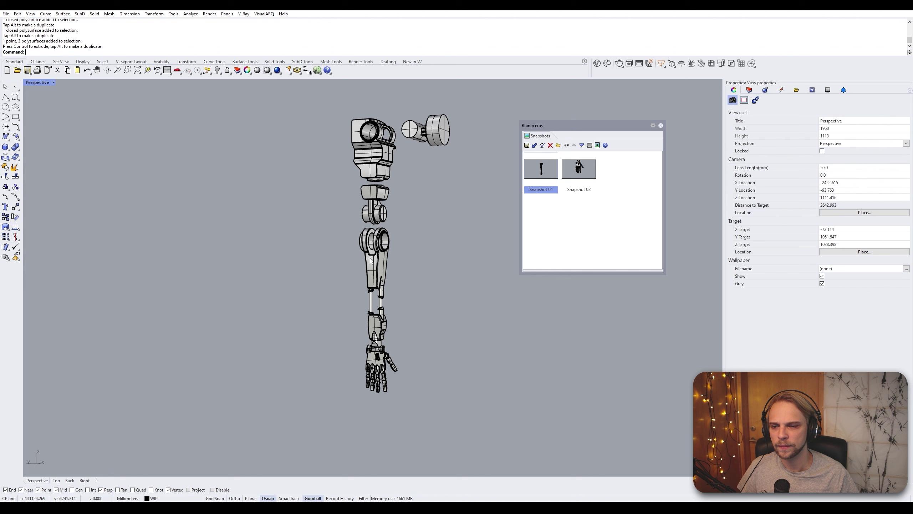
Lower the hand below the forearm rods and recentre the view on the exploded arm
left_click(375, 258)
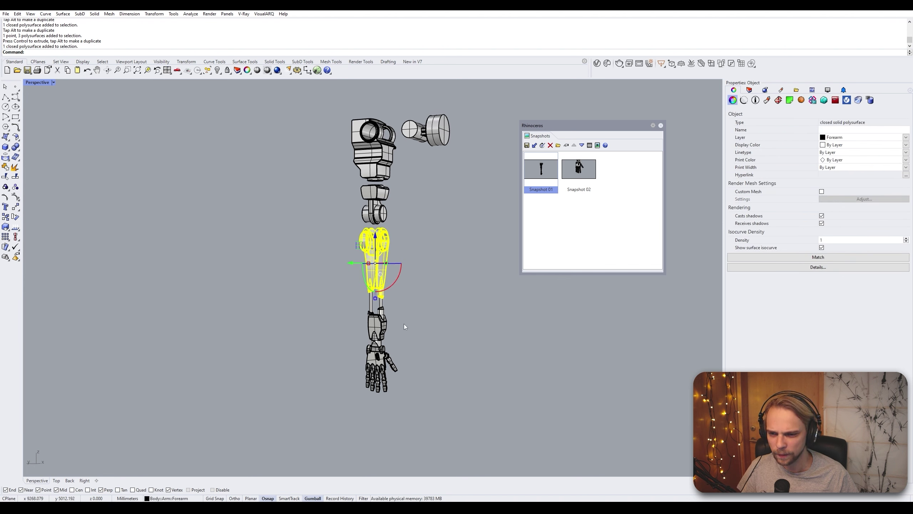
left_click(437, 337)
right_click_drag(432, 387, 471, 386)
left_click_drag(471, 385, 390, 277)
left_click(456, 392)
left_click_drag(467, 408, 341, 295)
left_click_drag(400, 291, 400, 304)
left_click(424, 344)
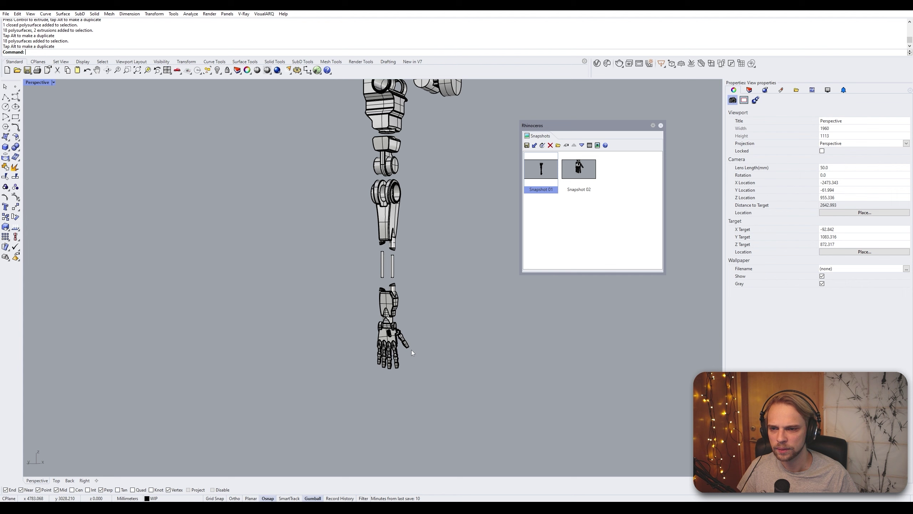
right_click_drag(411, 349, 410, 372, "shift")
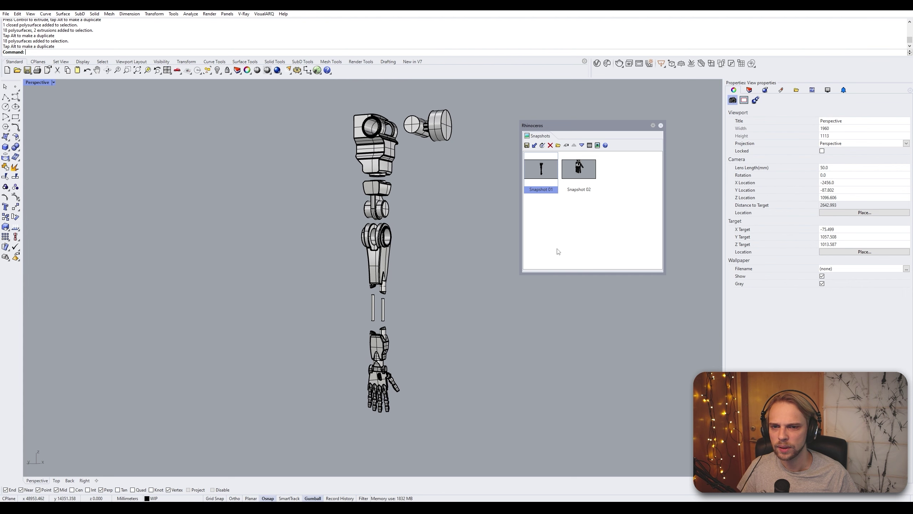
left_click(604, 220)
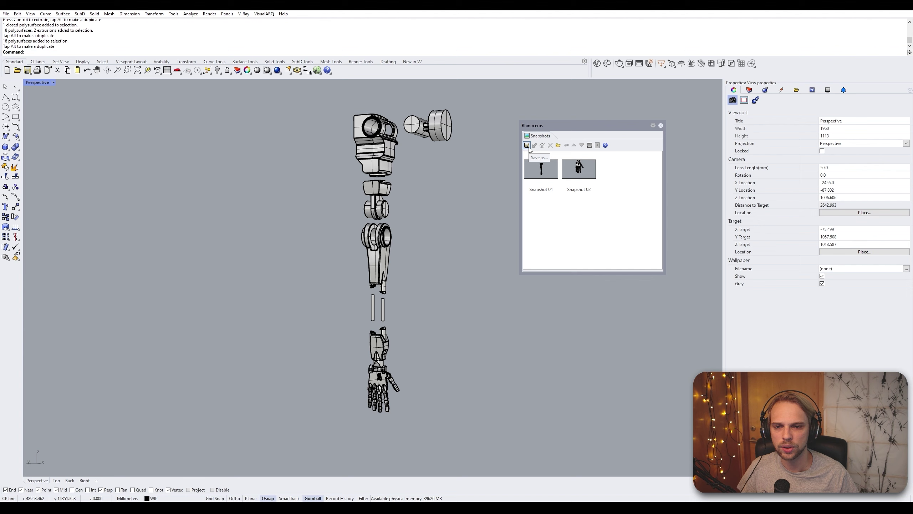
Save the exploded arm as 'Snapshot 01_2' with all properties and move Snapshot 02 to the list's end
left_click(526, 146)
type("Snapshot 01_2")
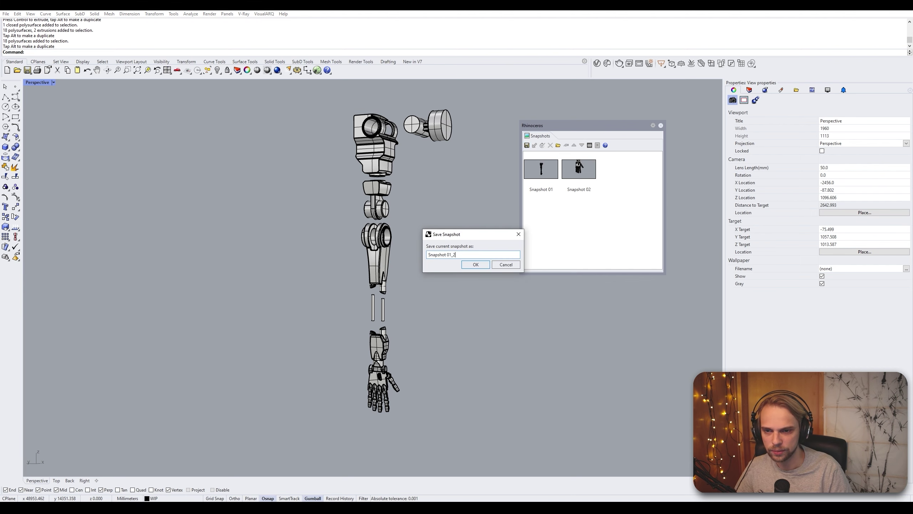
left_click(482, 265)
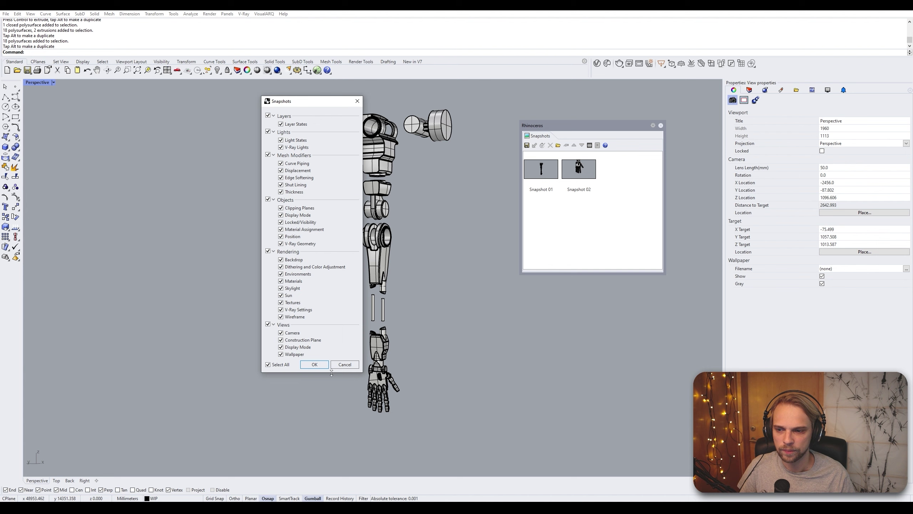
left_click(317, 364)
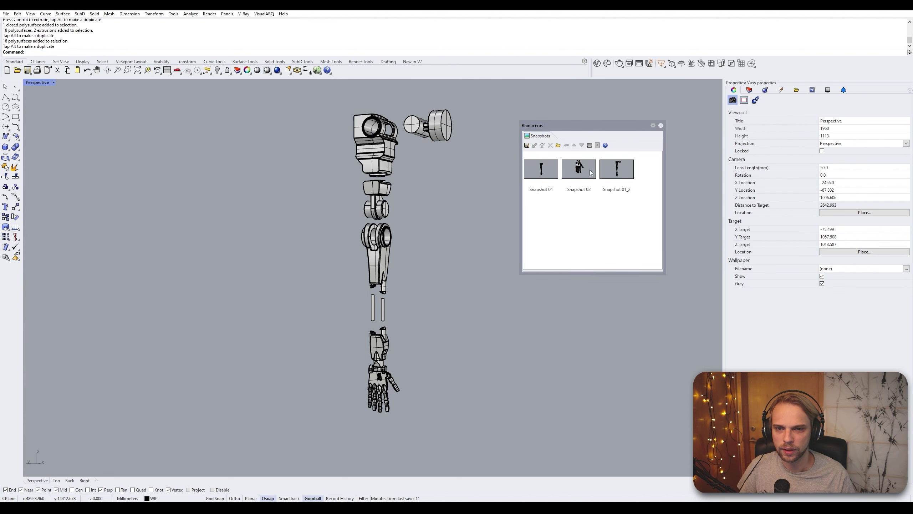
left_click_drag(589, 170, 643, 200)
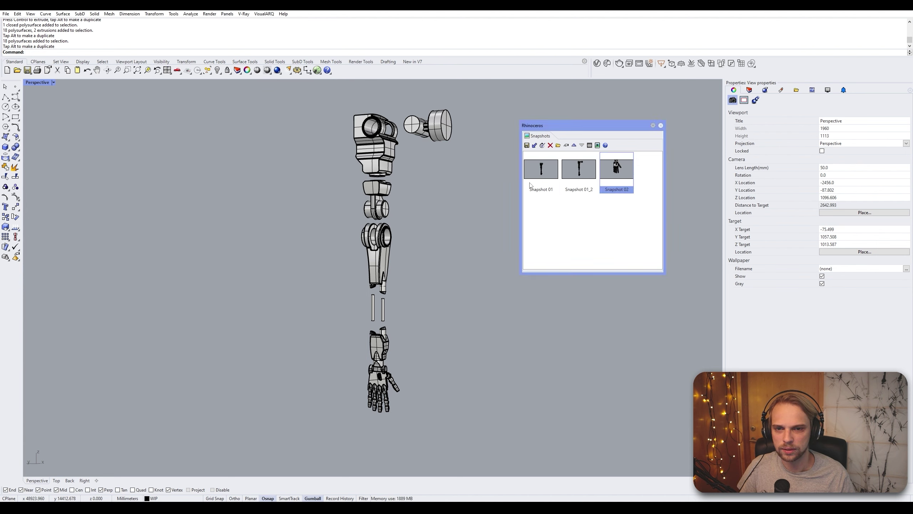
Switch between Snapshot 01 and Snapshot 01_2, restoring without saving the current state
double_click(542, 172)
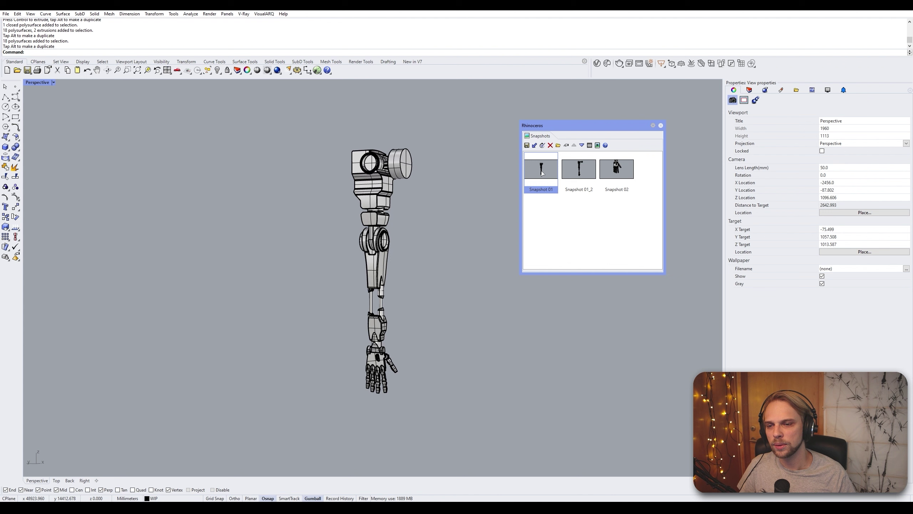
double_click(579, 169)
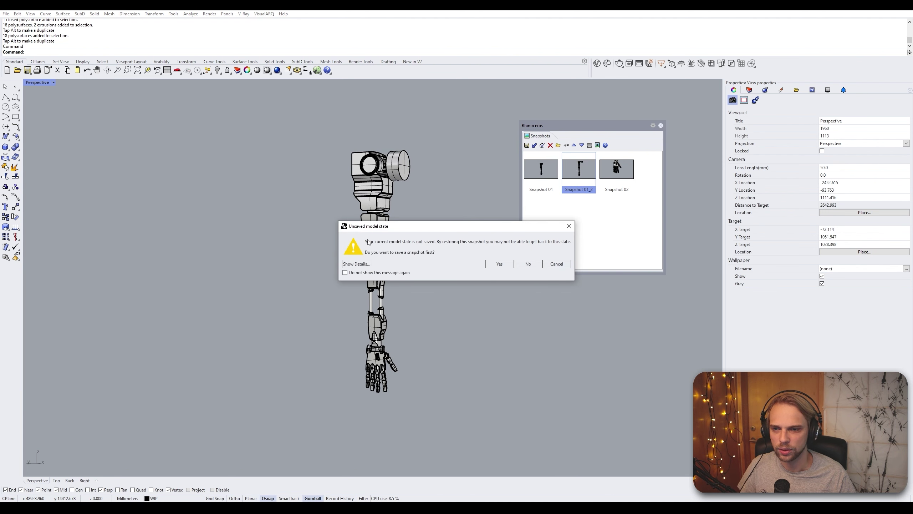
left_click(556, 264)
left_click(550, 180)
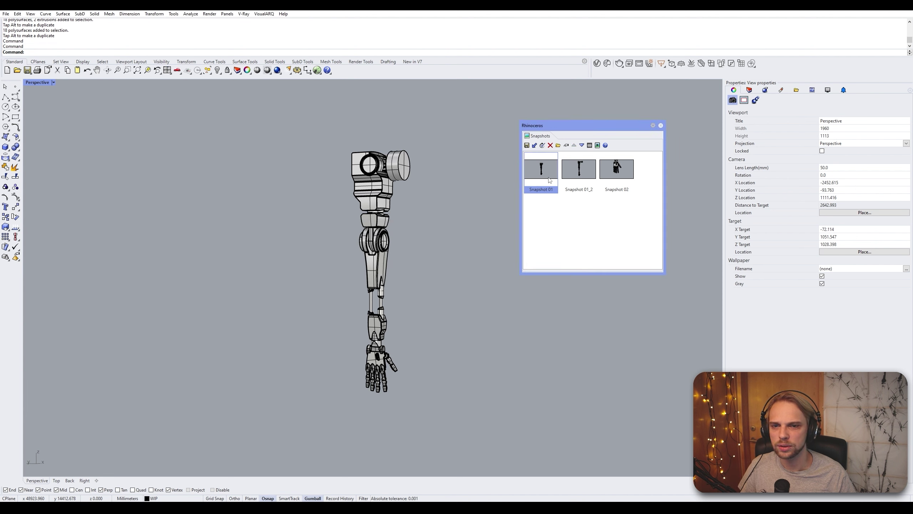
double_click(549, 180)
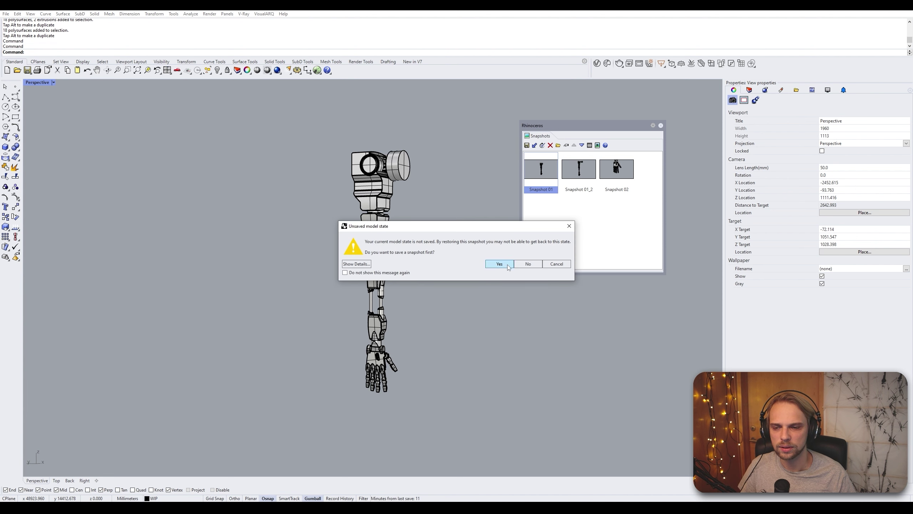
left_click(538, 264)
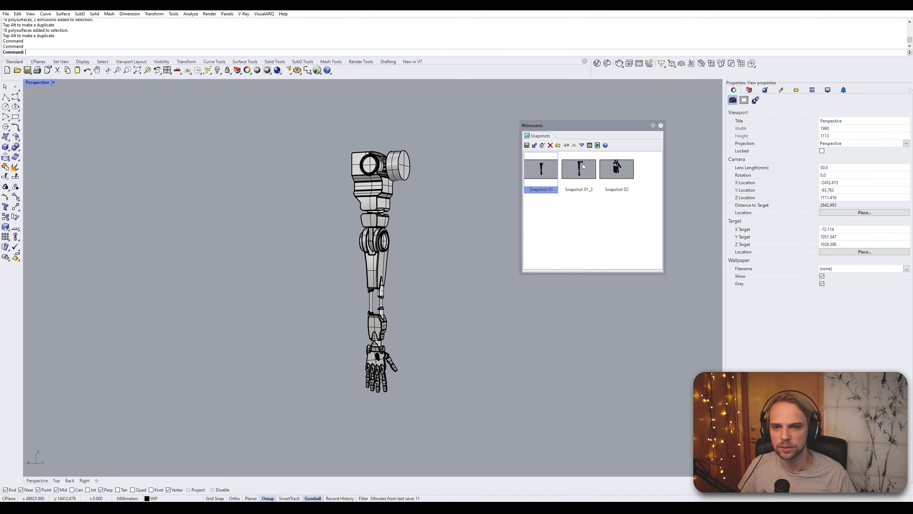
Reposition the Snapshots window and restore Snapshot 01_2 then Snapshot 01 to watch the arm explode and reassemble
left_click_drag(575, 126, 488, 125)
double_click(483, 173)
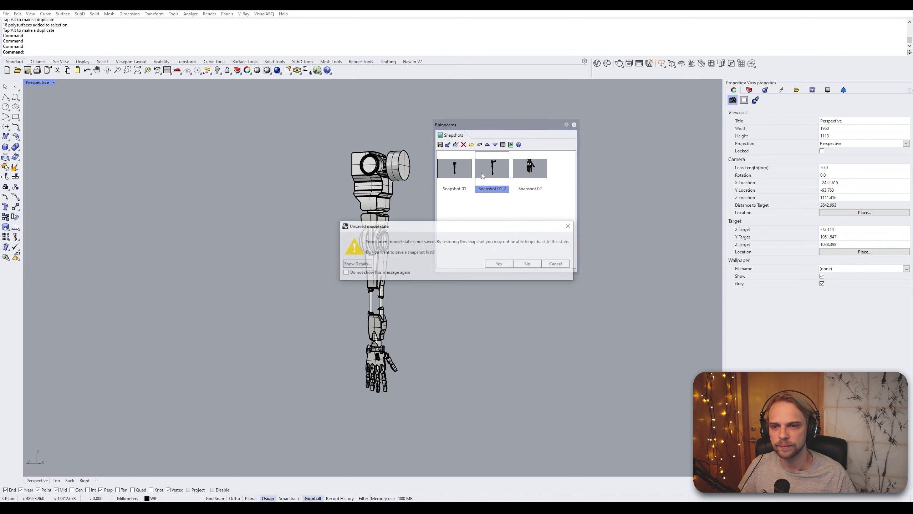
left_click(519, 265)
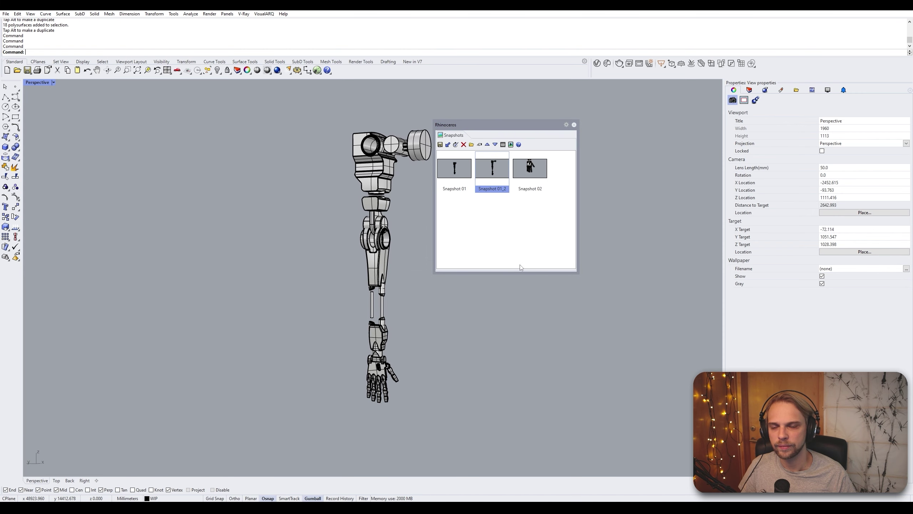
left_click_drag(485, 126, 562, 127)
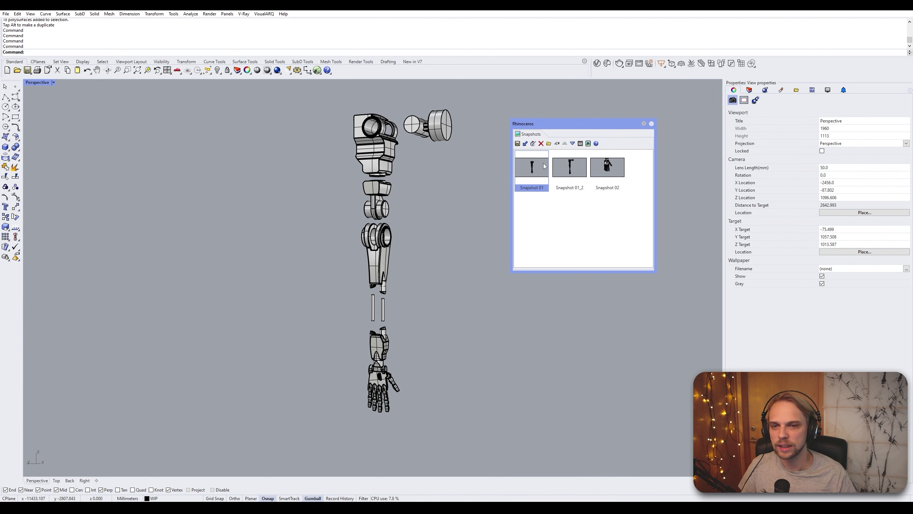
double_click(579, 171)
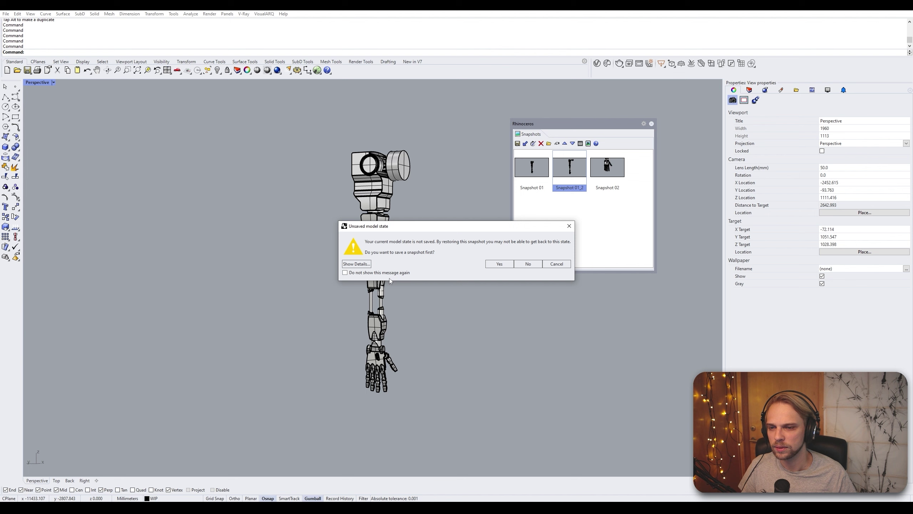
left_click(521, 264)
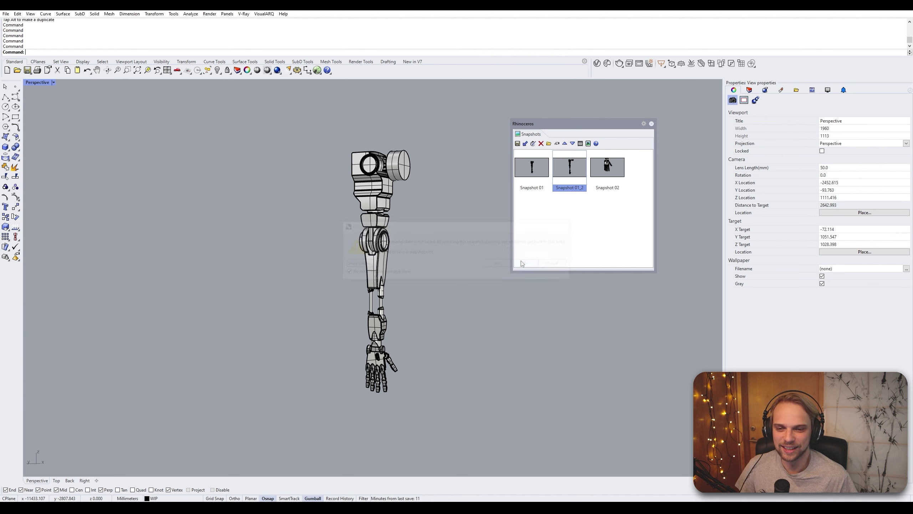
double_click(524, 173)
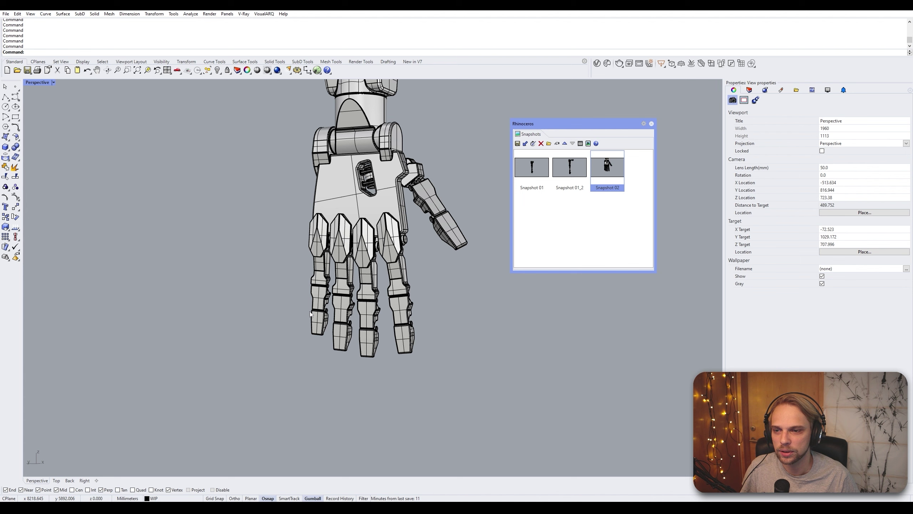
Pull the fingertip pieces down away from the fingers with the Gumball
right_click_drag(309, 311, 436, 299)
left_click(336, 346)
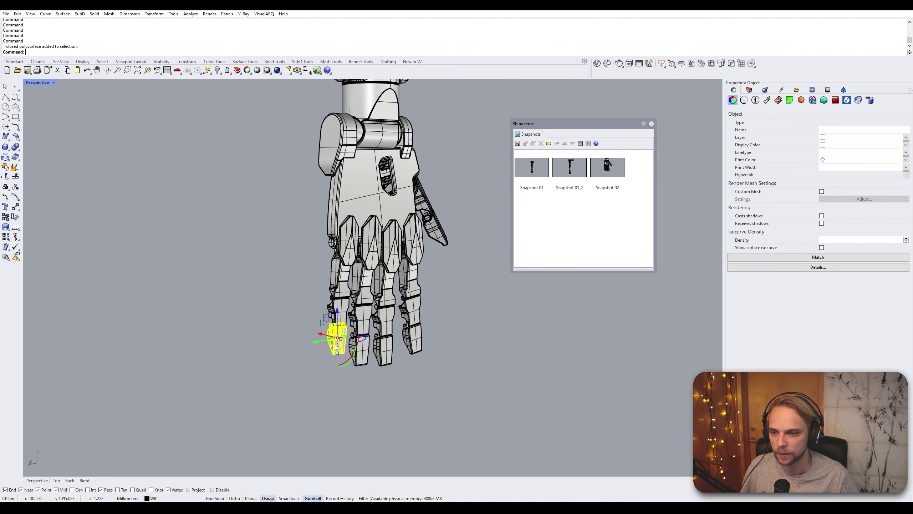
left_click(362, 354, "shift")
left_click(384, 350, "shift")
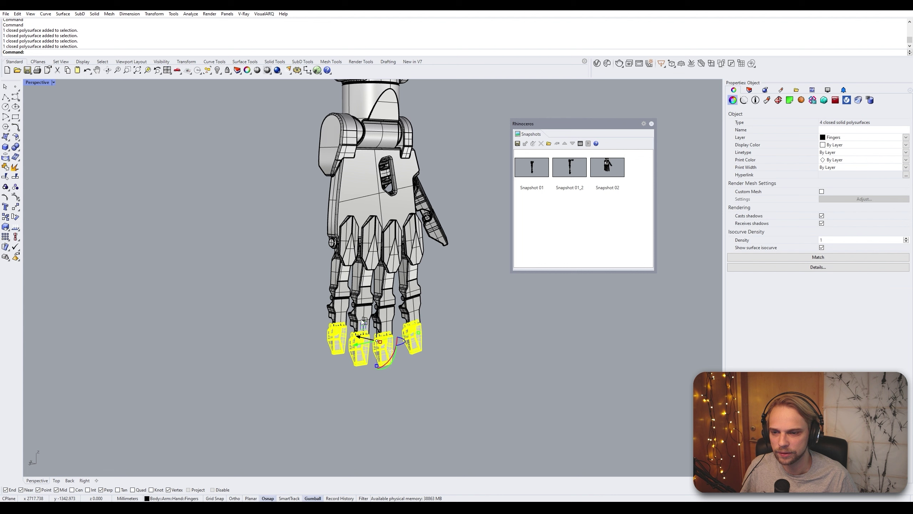
left_click_drag(382, 343, 381, 369)
left_click(369, 339)
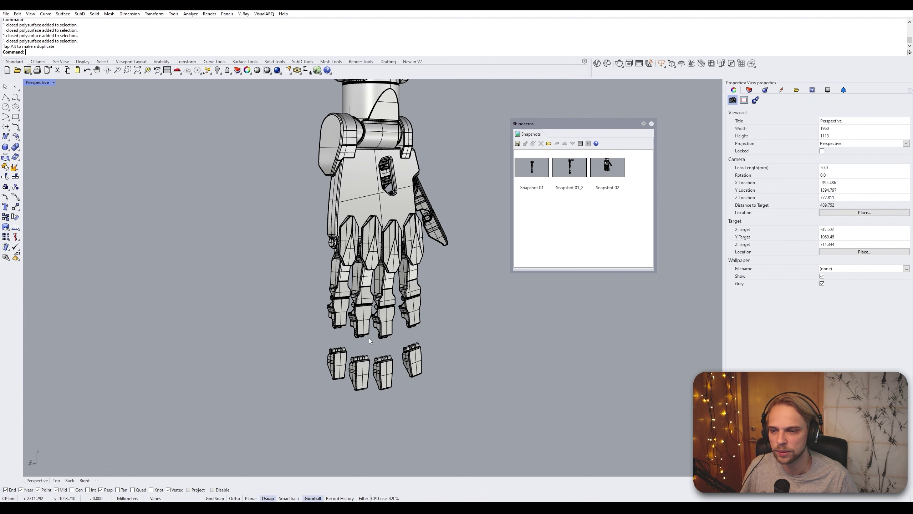
left_click(335, 362)
left_click(368, 379, "shift")
left_click(383, 373, "shift")
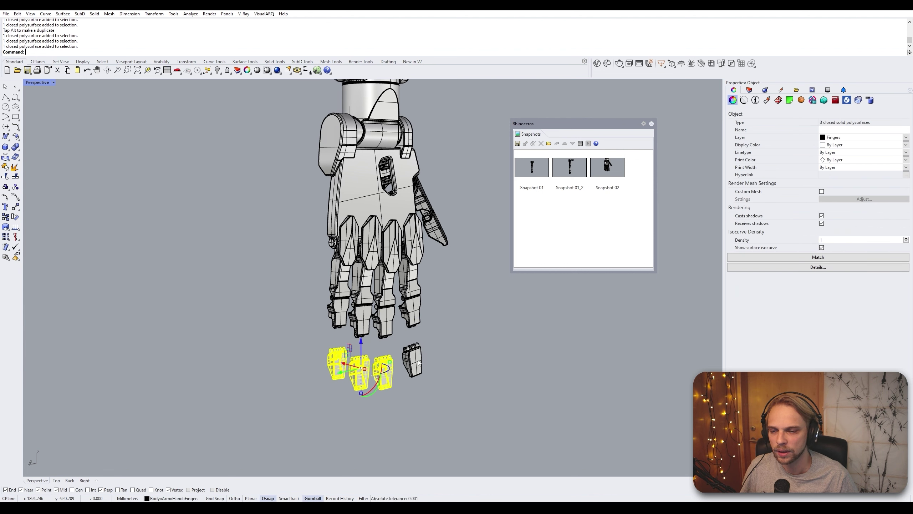
left_click(412, 360, "shift")
left_click(417, 322, "shift")
left_click(351, 318, "shift")
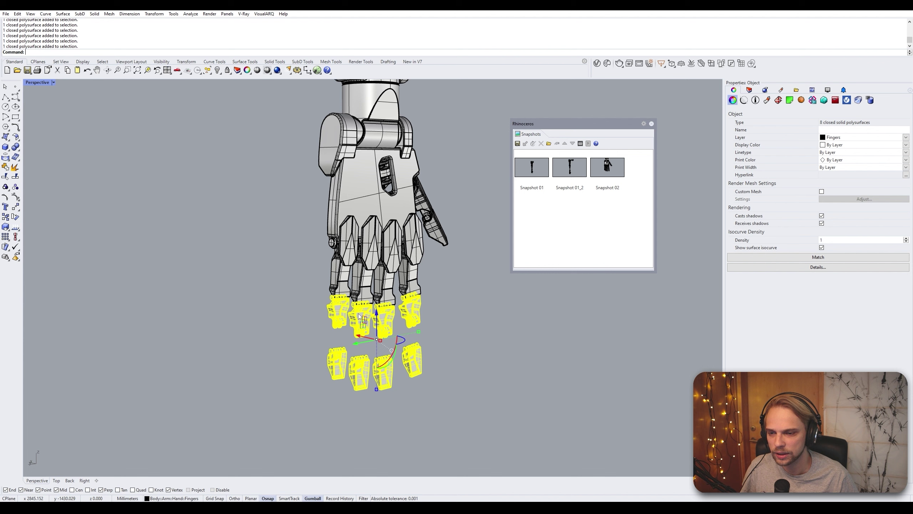
left_click_drag(360, 316, 361, 344)
Move the four finger segments down along with the fingertips
left_click(368, 292, "shift")
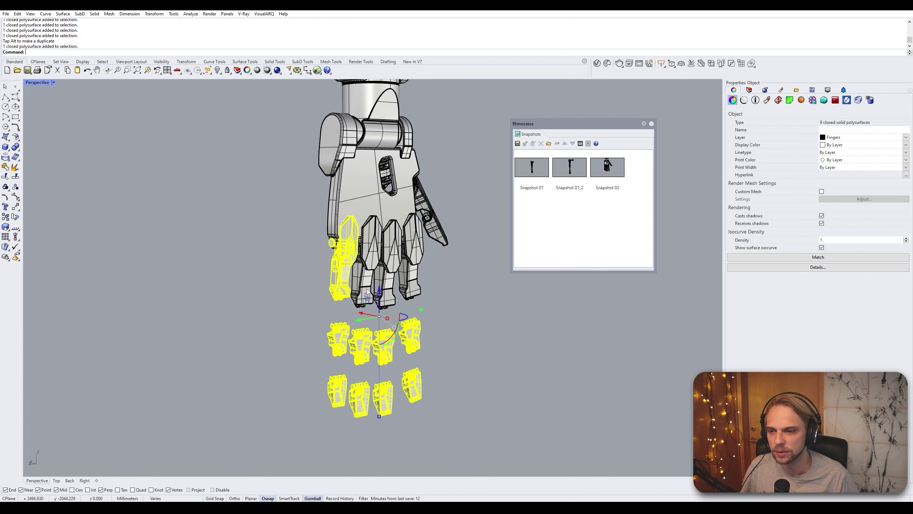
left_click(368, 288, "shift")
left_click(392, 282, "shift")
left_click(418, 284, "shift")
left_click_drag(376, 294, 388, 339)
left_click(464, 332)
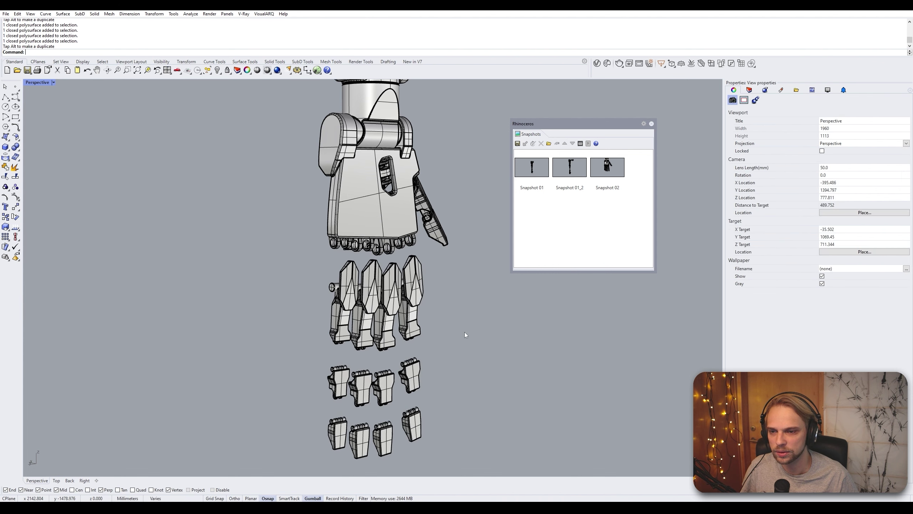
Spread the fingers sideways, shifting the two left fingers' pieces left and the fourth finger's pieces right
left_click(344, 431)
left_click(335, 380, "shift")
left_click(341, 316, "shift")
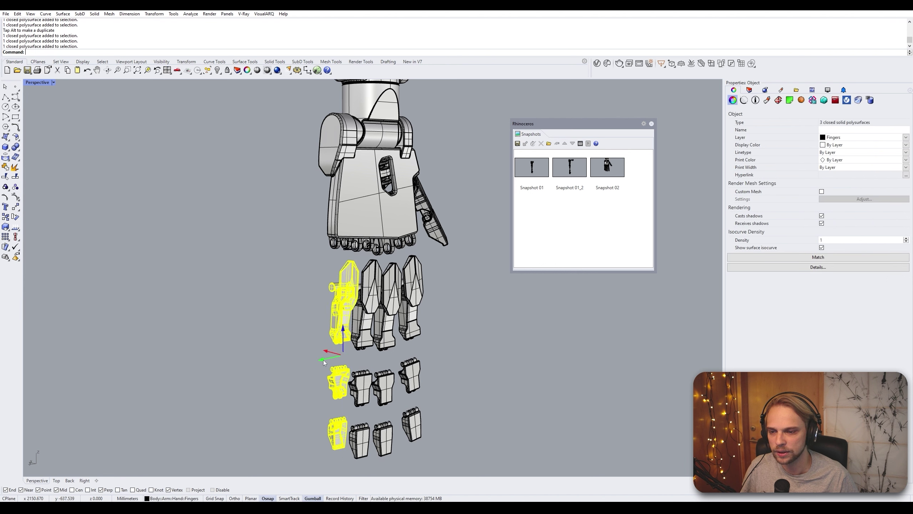
left_click_drag(324, 362, 284, 363)
left_click(370, 295)
left_click(359, 388, "shift")
left_click(362, 442, "shift")
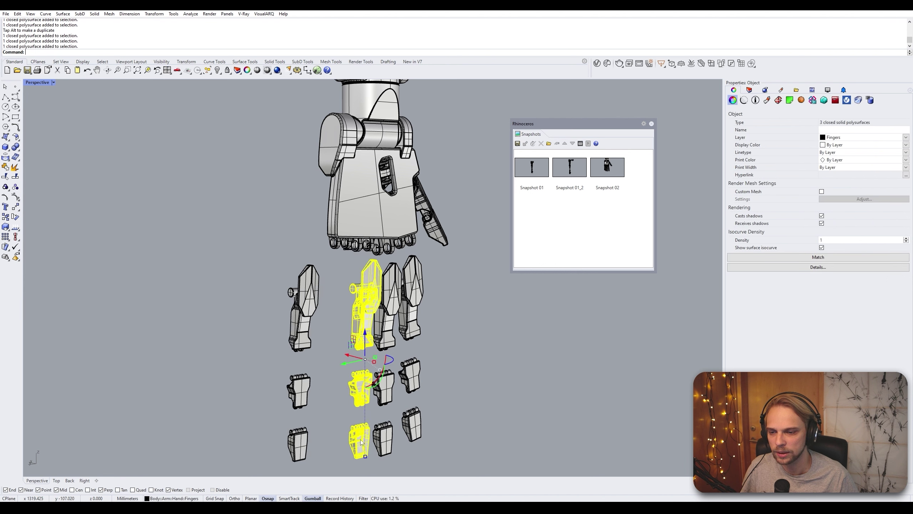
left_click_drag(350, 372, 329, 373)
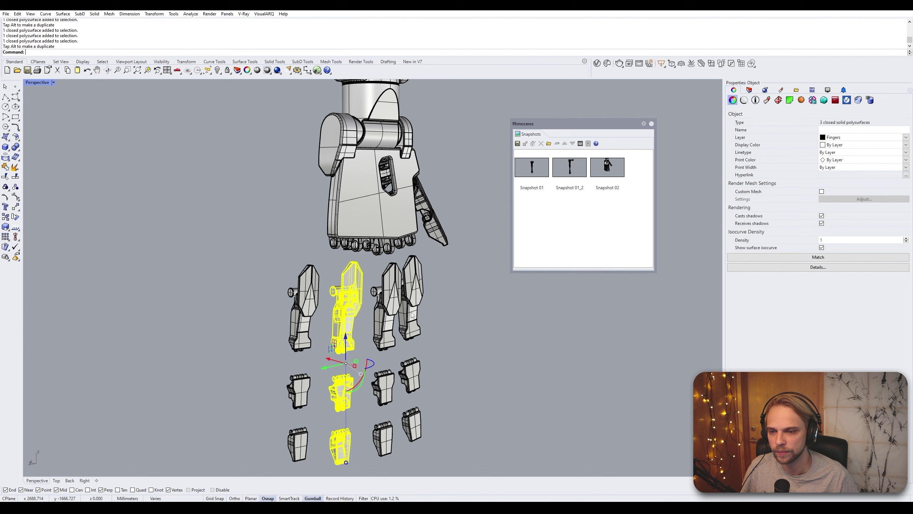
left_click(411, 292)
left_click(416, 380, "shift")
left_click(417, 419, "shift")
left_click_drag(383, 358, 402, 358)
left_click(488, 318)
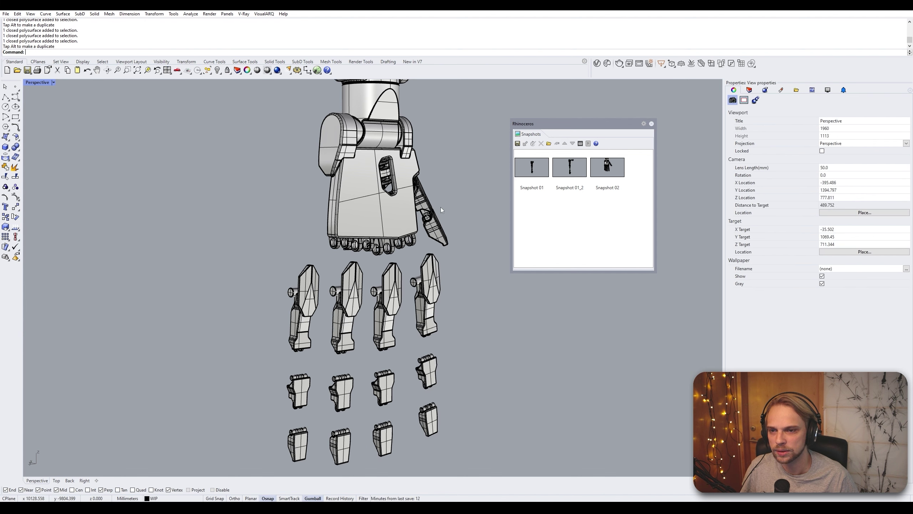
Separate the thumb pieces, moving the thumb tip and base down and out to the right
right_click_drag(440, 210, 325, 234, "shift")
left_click(360, 261)
left_click_drag(358, 264, 384, 273)
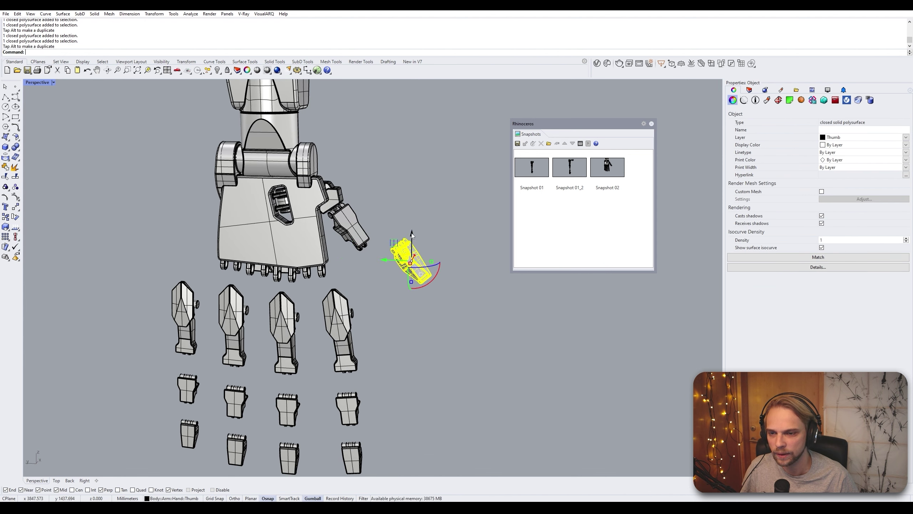
key("ctrl+z")
left_click(350, 220, "shift")
left_click_drag(350, 220, 417, 306)
key("Escape")
left_click(398, 274)
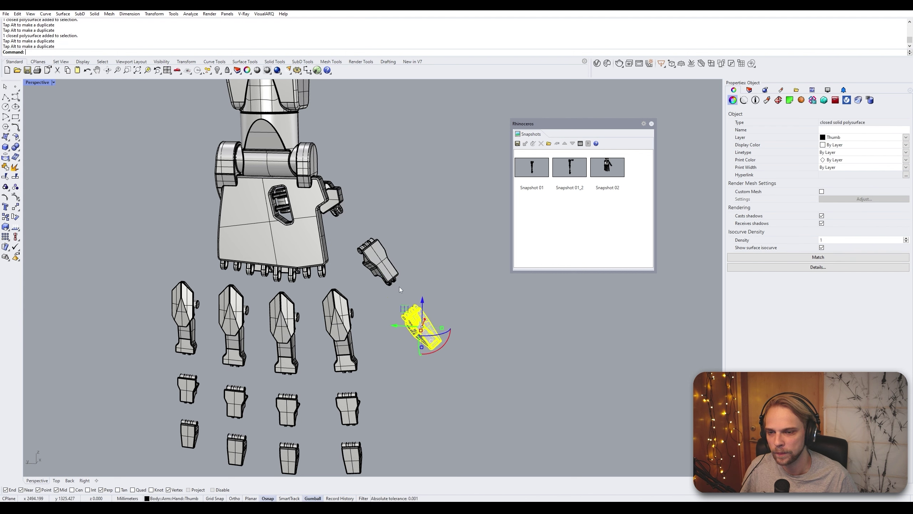
key("Escape")
left_click(341, 200)
left_click_drag(284, 203, 379, 202)
left_click(286, 204)
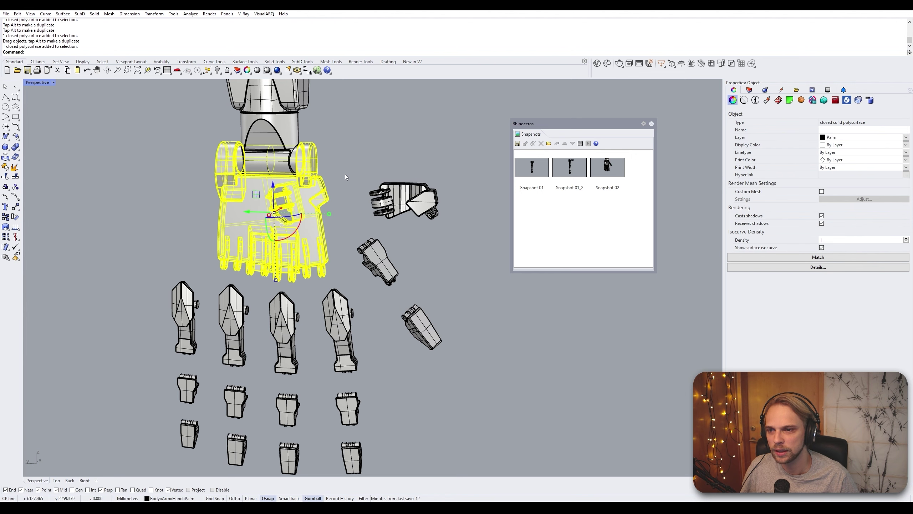
key("Escape")
left_click_drag(388, 268, 466, 329)
key("Escape")
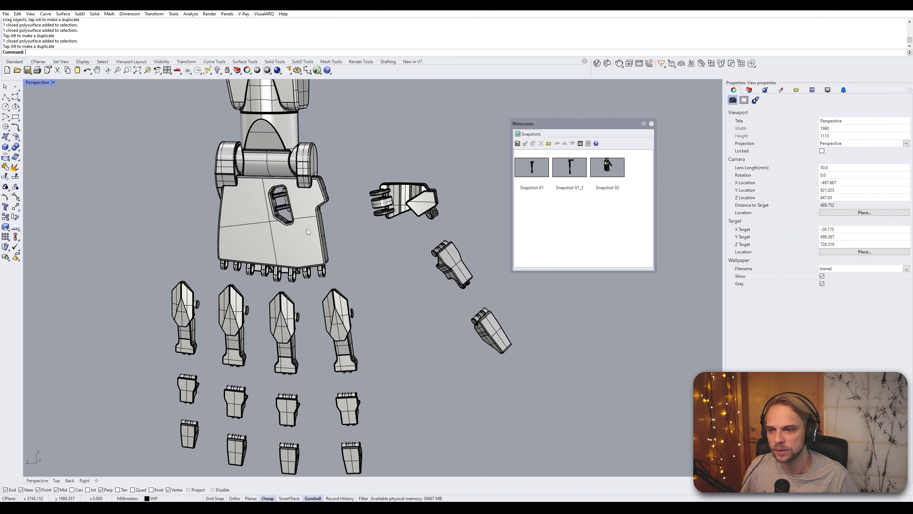
Move the palm, finger pieces and wrist cylinder down away from the arm
left_click(277, 158)
key("Escape")
scroll(361, 154, "down", 2)
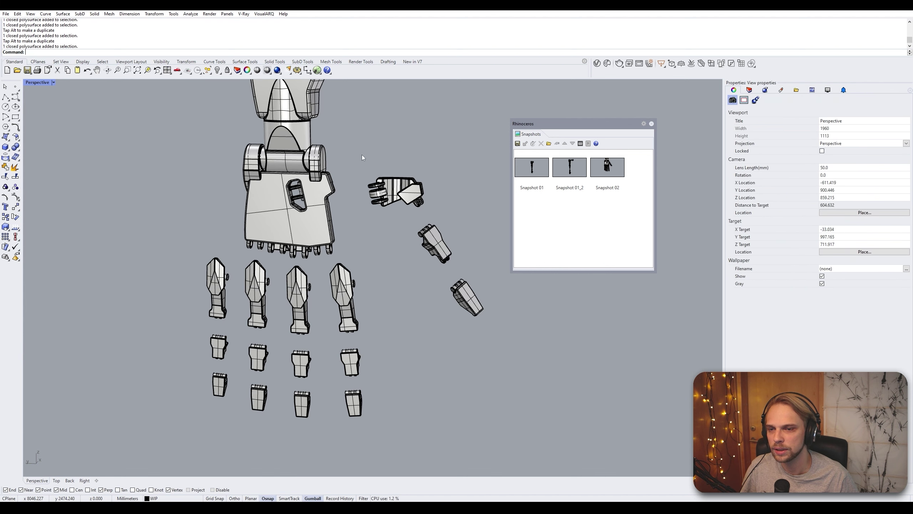
left_click(284, 202)
left_click_drag(516, 435, 158, 216)
left_click(412, 199, "shift")
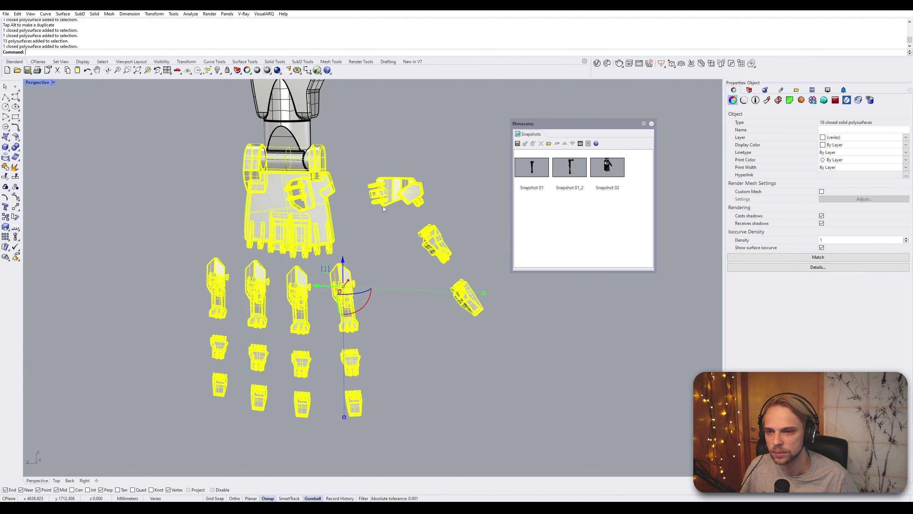
left_click_drag(343, 265, 344, 304)
left_click(291, 157, "shift")
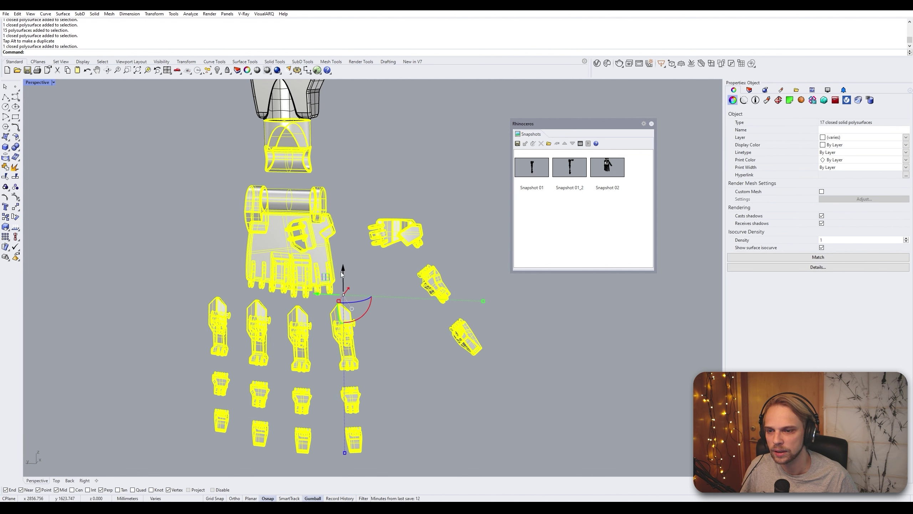
left_click_drag(341, 271, 347, 294)
left_click(388, 189)
Pan, zoom and orbit to frame and inspect the exploded hand
mouse_move(388, 189)
right_mouse_down("shift")
mouse_move(405, 257)
mouse_move(395, 207)
mouse_move(455, 244)
mouse_move(430, 247)
mouse_move(441, 259)
right_mouse_up("shift")
scroll(390, 211, "up", 2)
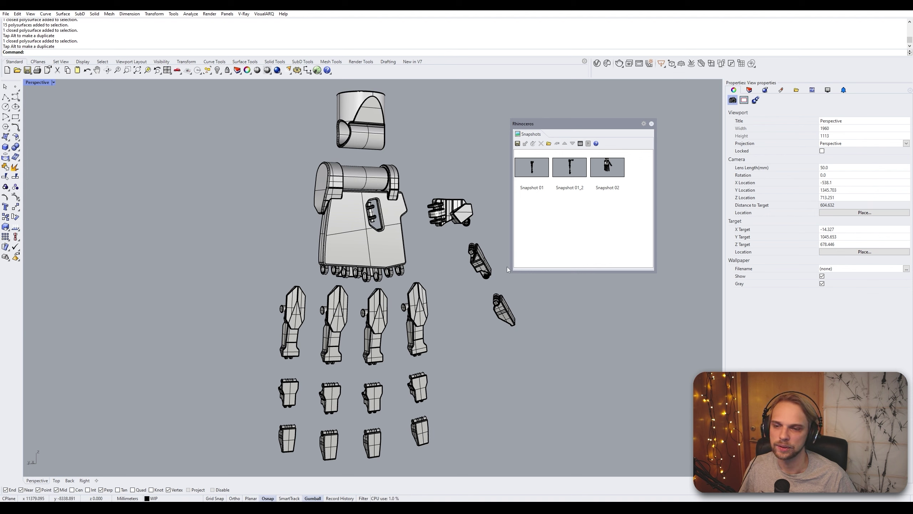
right_click_drag(331, 241, 411, 270)
scroll(389, 272, "up", 2)
left_click(390, 272)
left_click(471, 221)
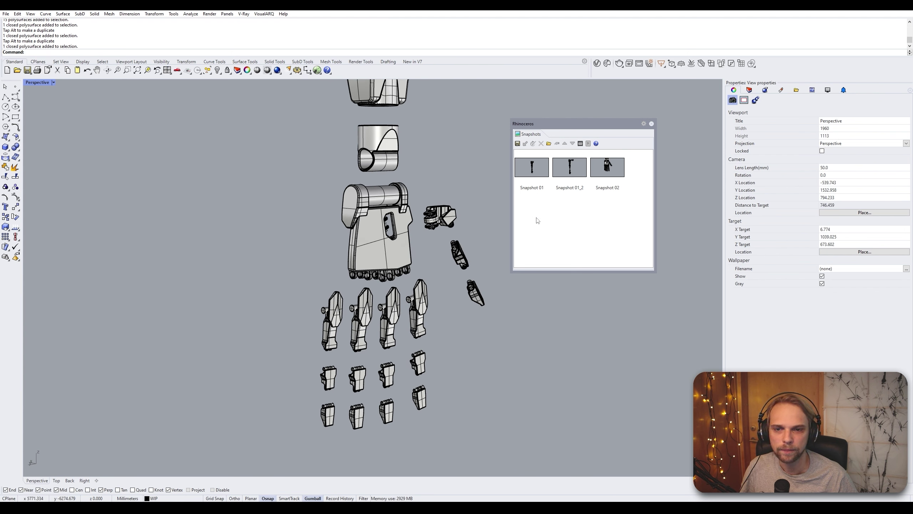
Save the exploded hand as 'Snapshot 03' with all properties
left_click(517, 143)
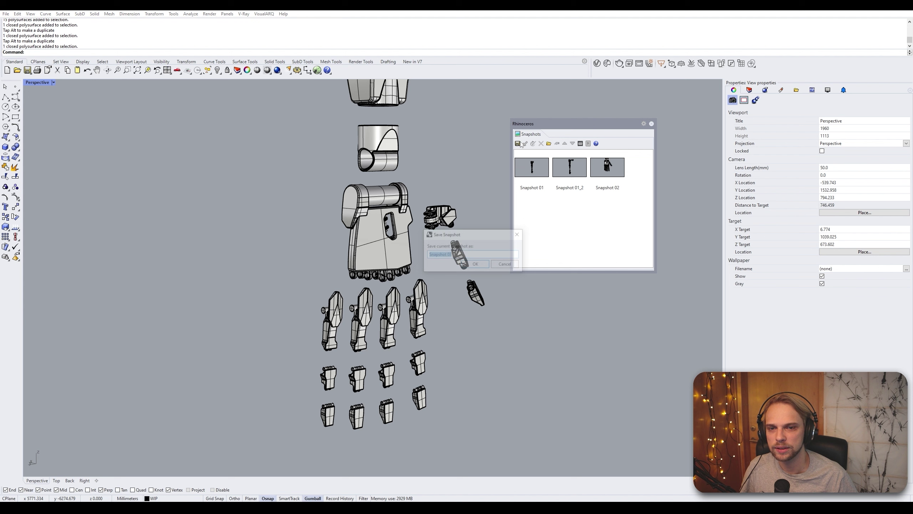
left_click(476, 264)
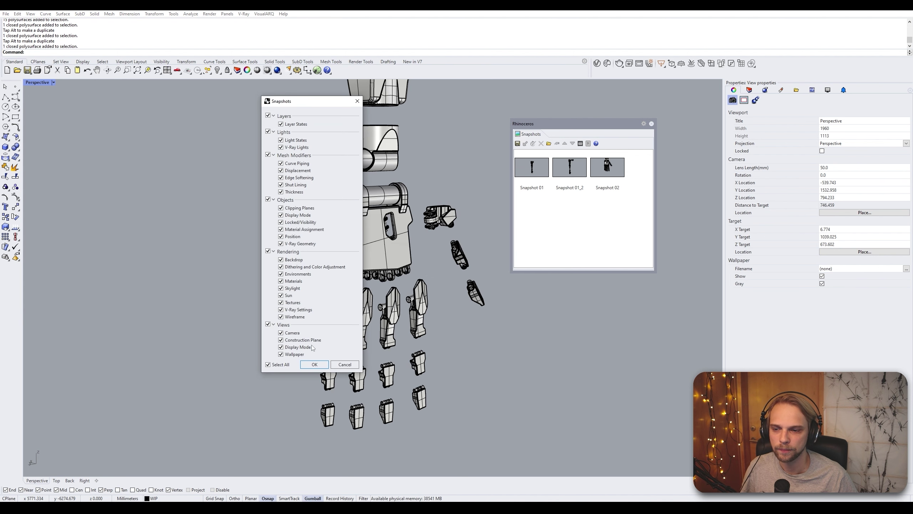
left_click(314, 365)
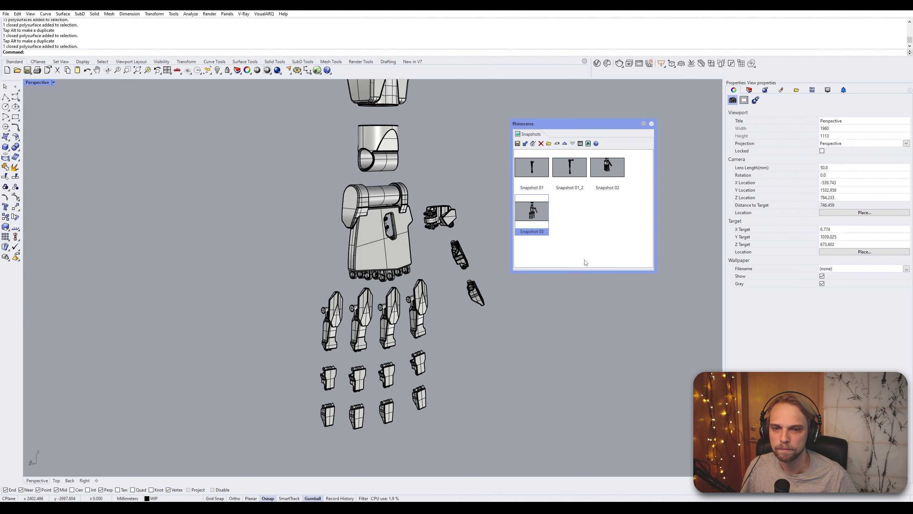
Restore Snapshot 01, Snapshot 02 and Snapshot 03 in turn to preview the transitions
double_click(541, 166)
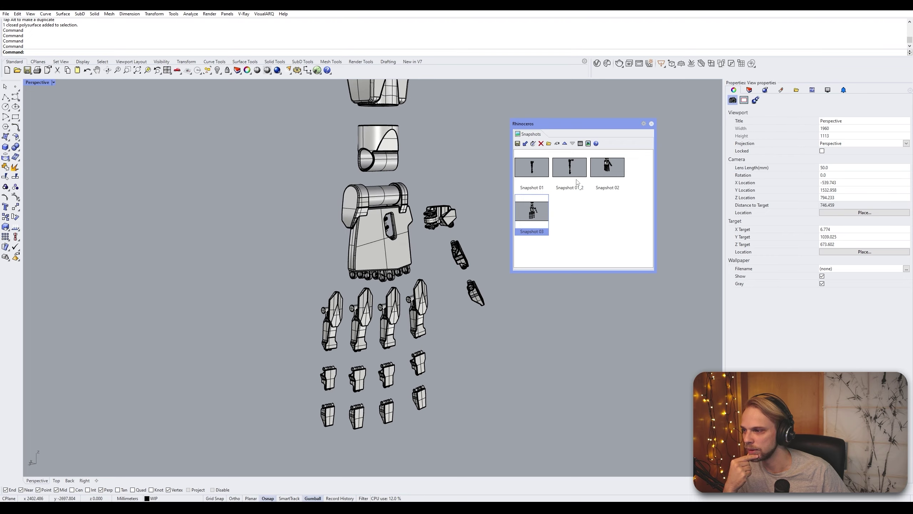
double_click(606, 167)
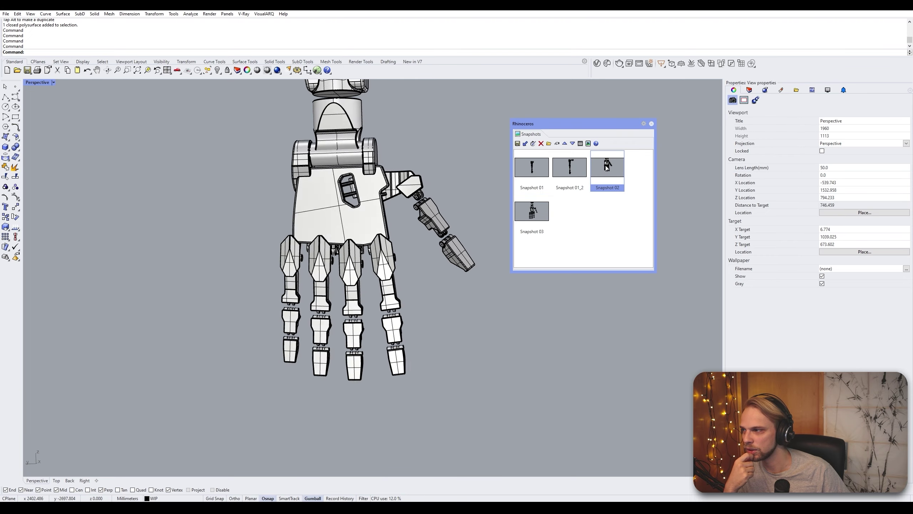
double_click(533, 211)
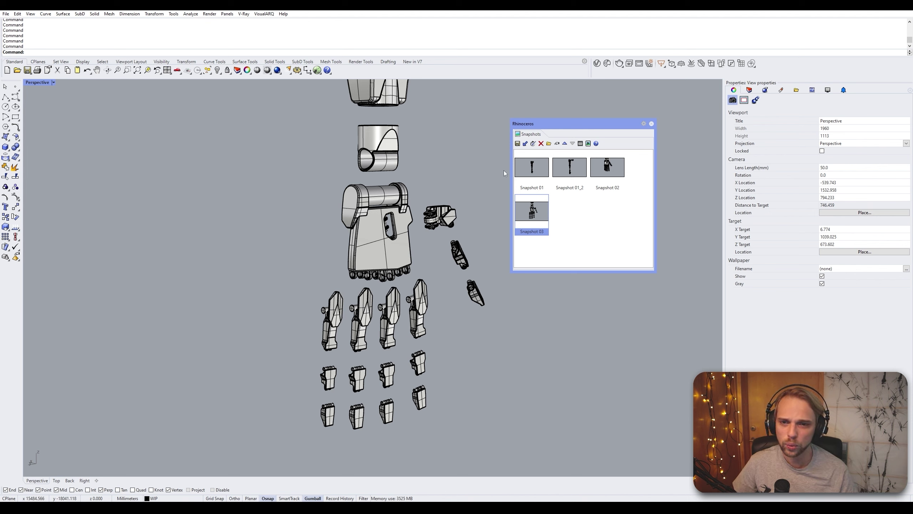
From Snapshot 01, draw a clipping plane under the arm and raise it to shoulder height
double_click(522, 169)
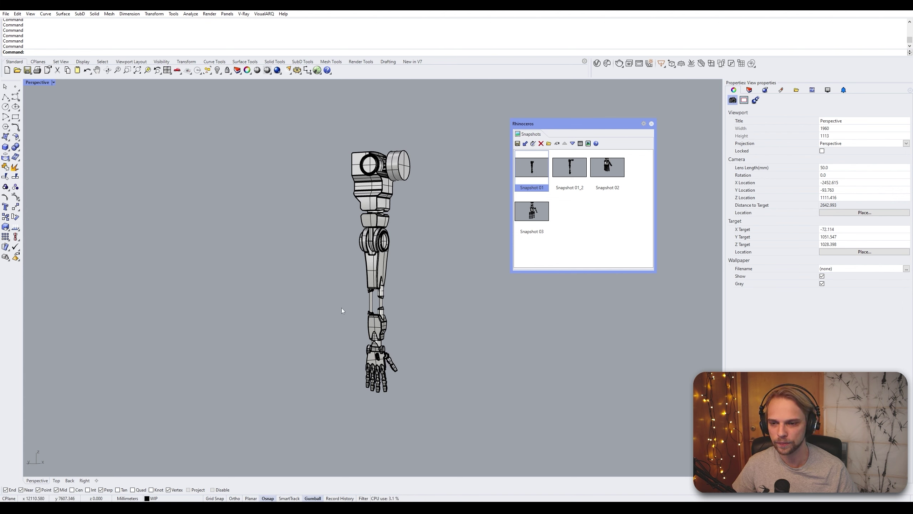
type("Cl")
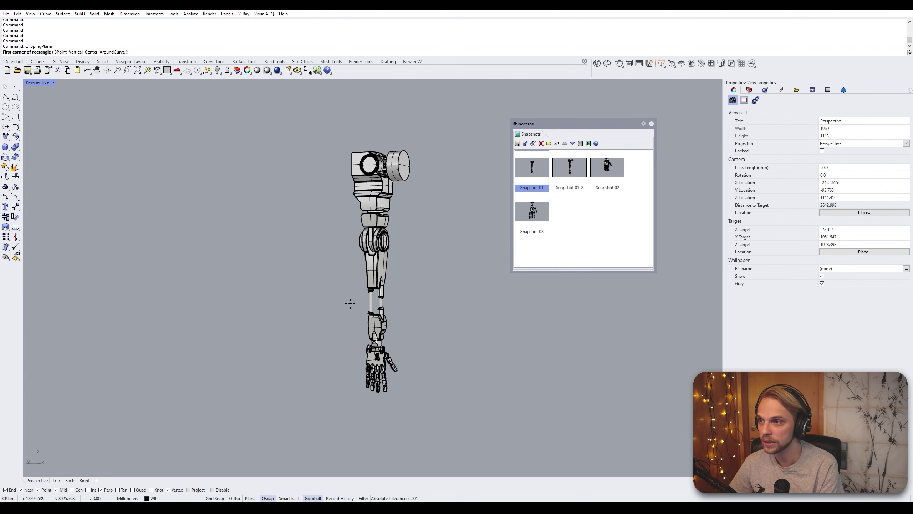
left_click(178, 410)
left_click(428, 420)
left_click_drag(308, 392, 308, 122)
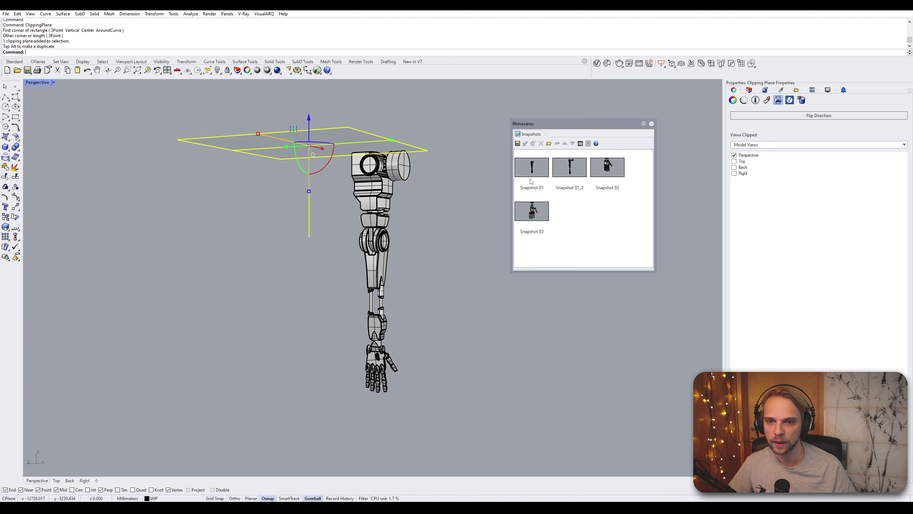
left_click(586, 189)
Save the clipped state as new snapshot 'Snapshot 01_1'
double_click(532, 167)
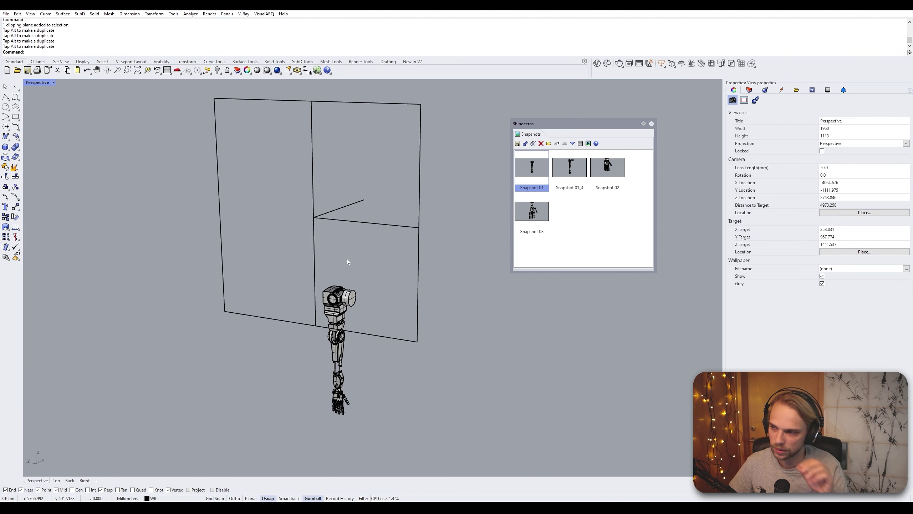
left_click(419, 202)
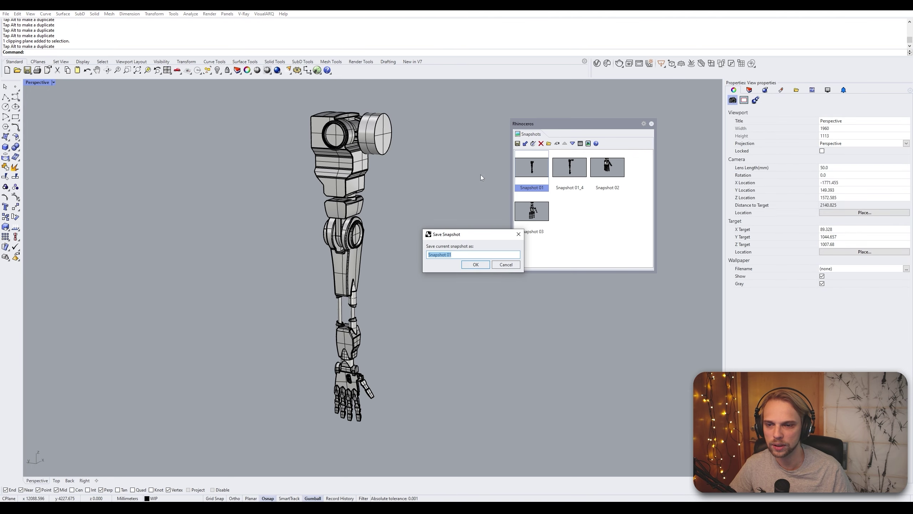
left_click(517, 143)
left_click(474, 266)
Select the clipping plane, adjust the view and save another snapshot, 'Snapshot 01_2'
left_click(367, 274)
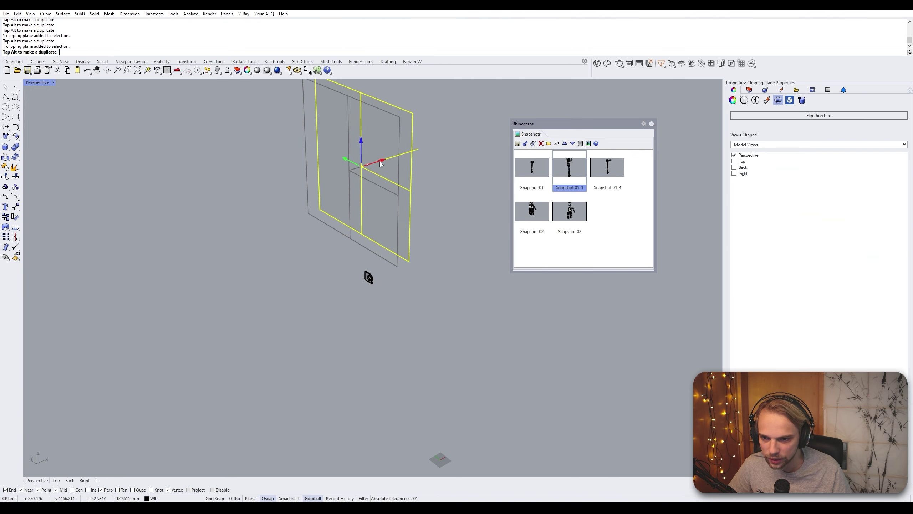
key("Escape")
left_click(405, 185)
scroll(453, 210, "up", 3)
right_click_drag(452, 210, 556, 137, "ctrl")
left_click(517, 143)
left_click(474, 266)
left_click(322, 364)
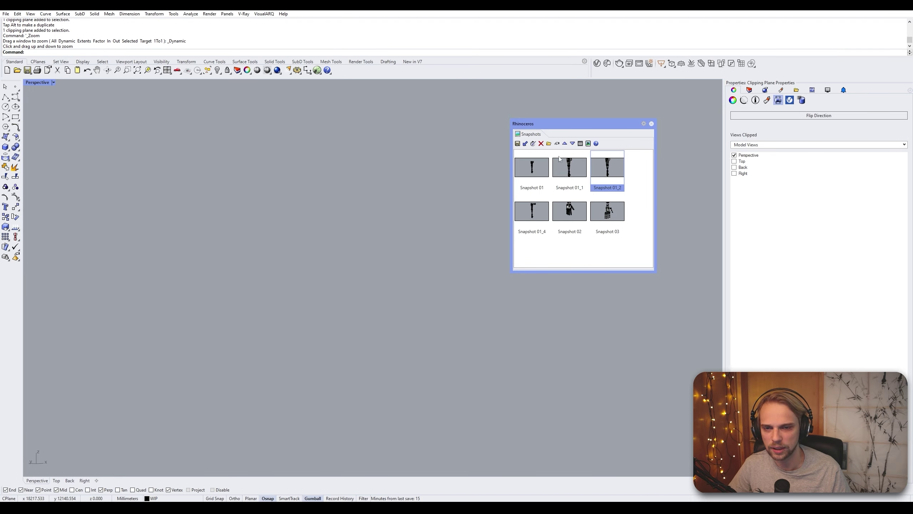
Alternate between Snapshot 01 and Snapshot 01_1, then restore Snapshot 01_2 to preview the clipping animation
double_click(531, 169)
double_click(571, 172)
double_click(531, 169)
double_click(572, 173)
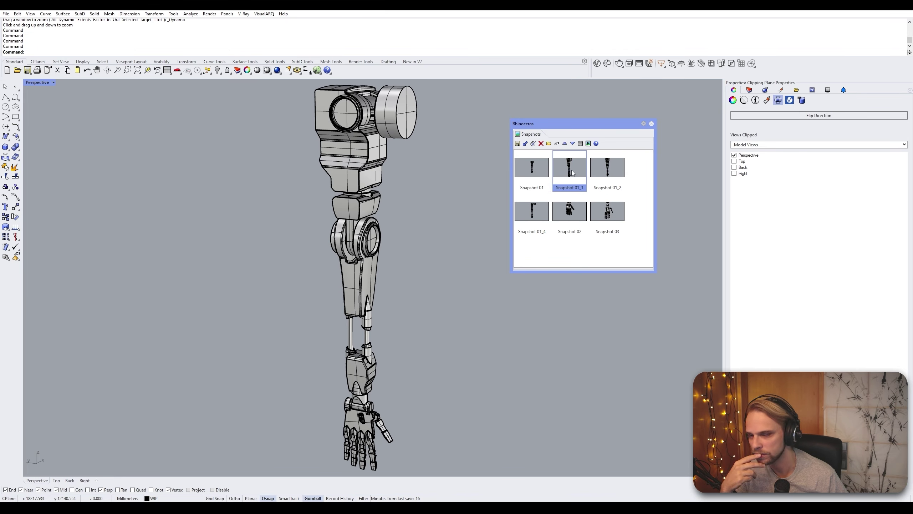
double_click(597, 170)
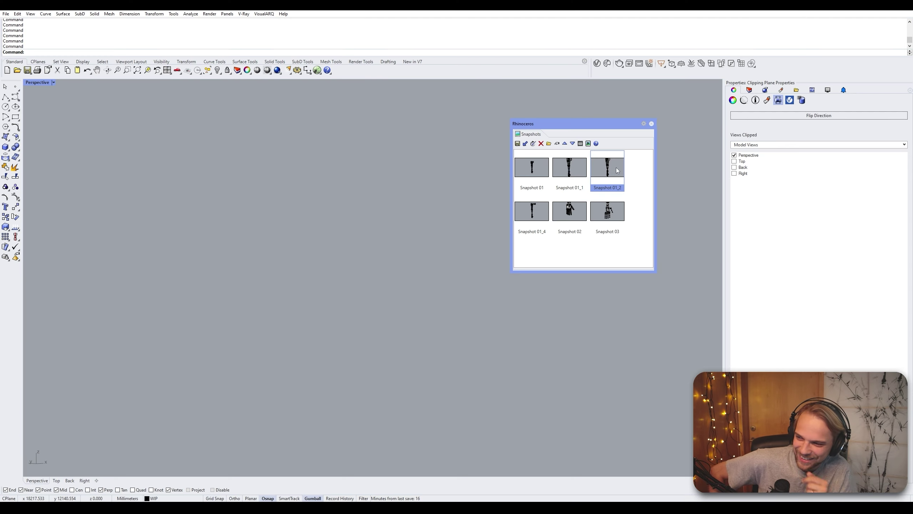
Play back Snapshots 01_4, 02, 01_2 and 01_1 in turn, finishing on Snapshot 01_1's full arm
double_click(533, 226)
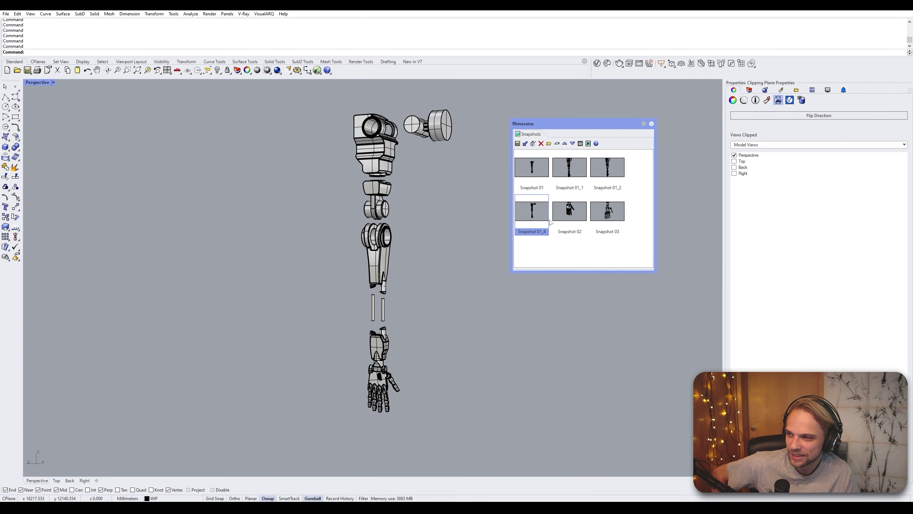
double_click(572, 209)
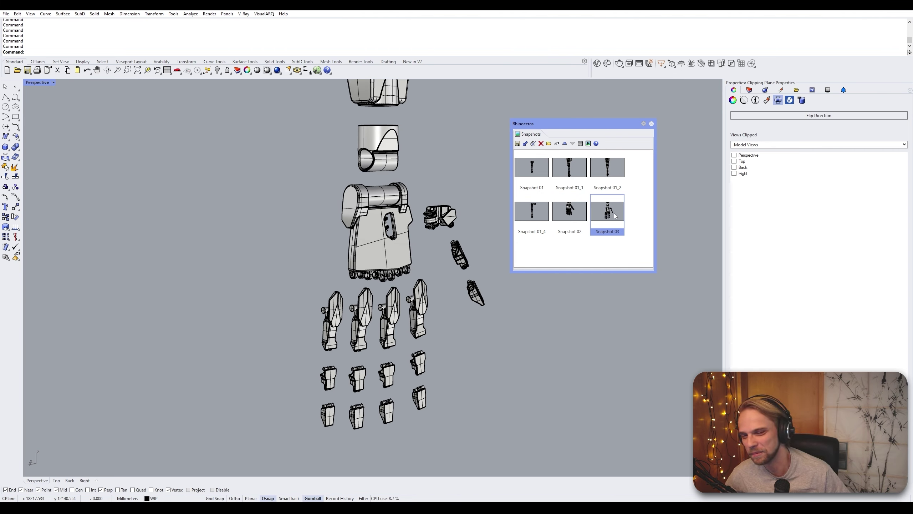
left_click(596, 170)
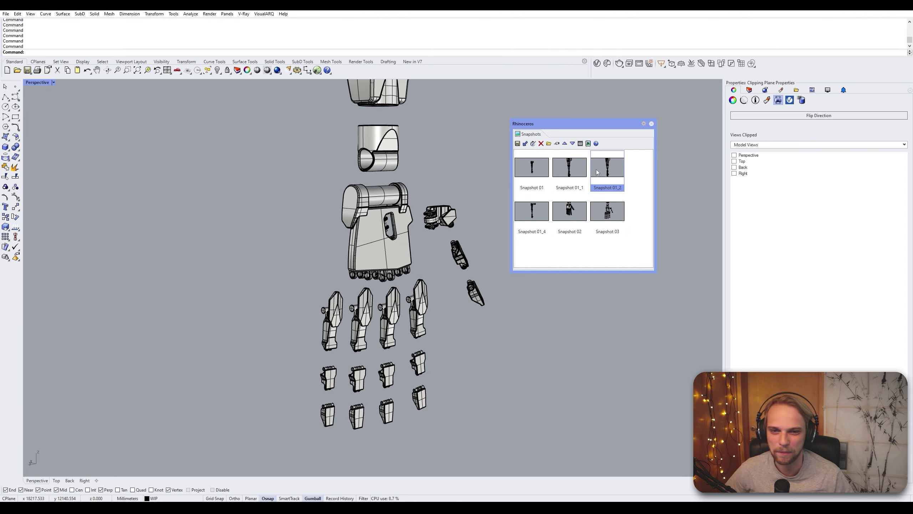
left_click(574, 170)
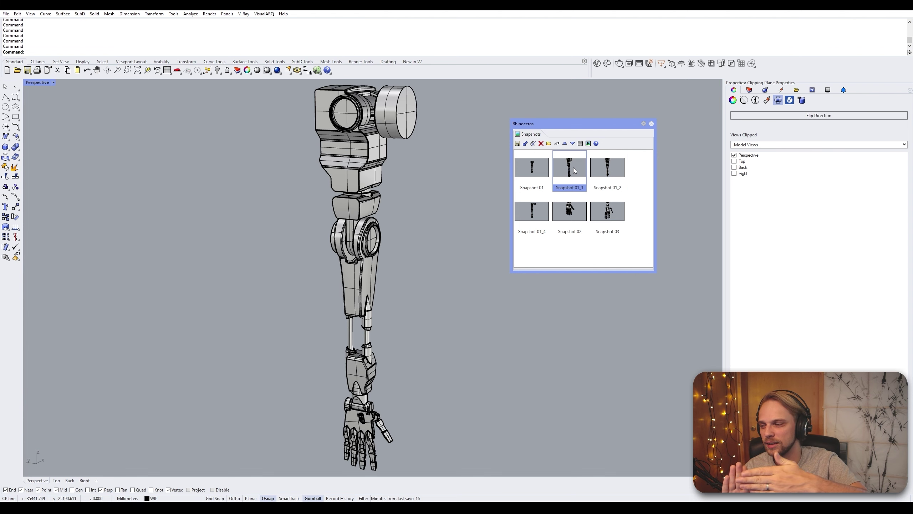
left_click(615, 160)
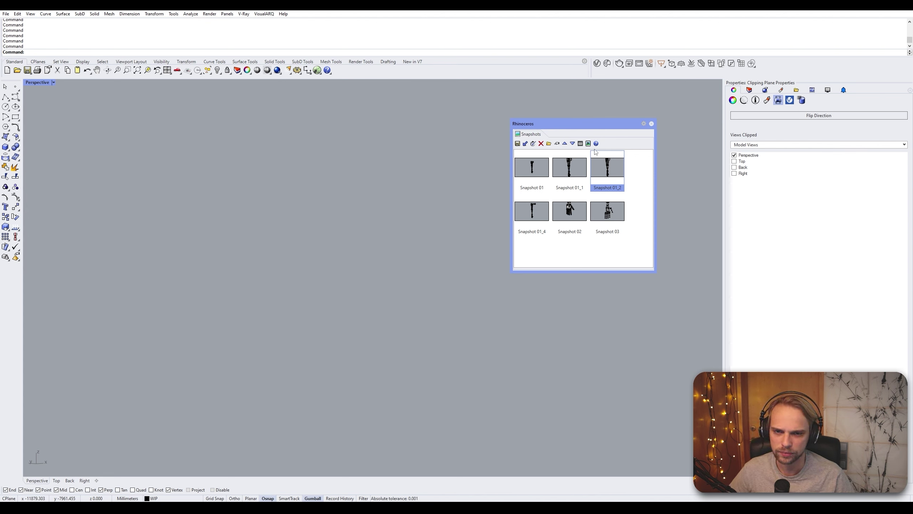
left_click(569, 170)
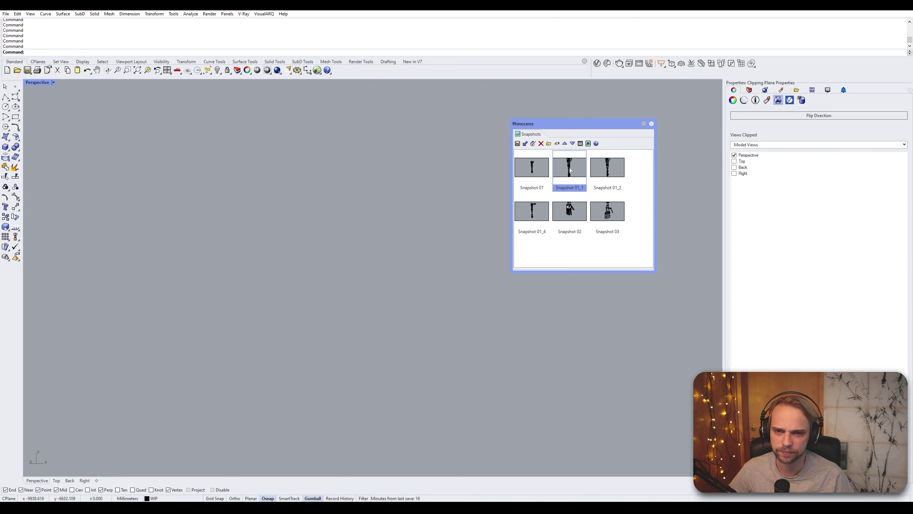
double_click(573, 179)
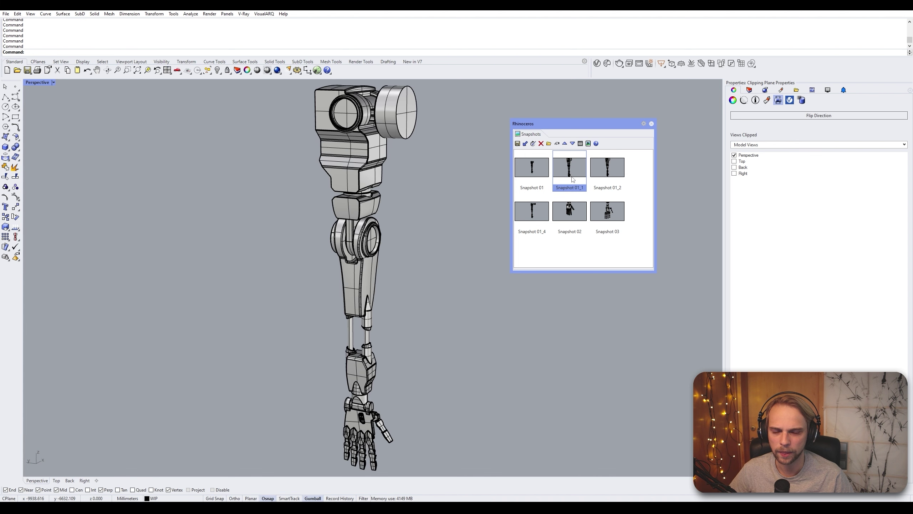
left_click(599, 173)
Restore Snapshot 01_2 with only Objects > Clipping Planes ticked, excluding layers, lights, rendering, views and other properties
left_click(533, 143)
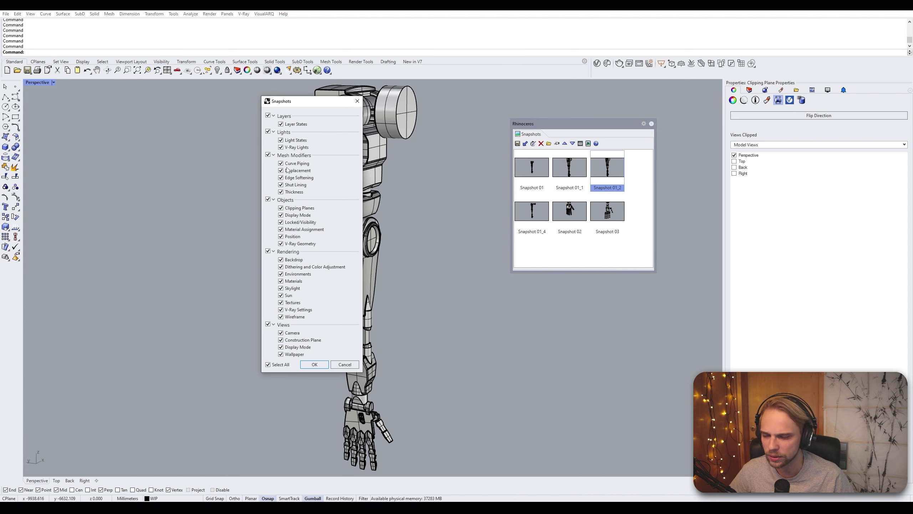
left_click(268, 115)
left_click(268, 132)
left_click(268, 154)
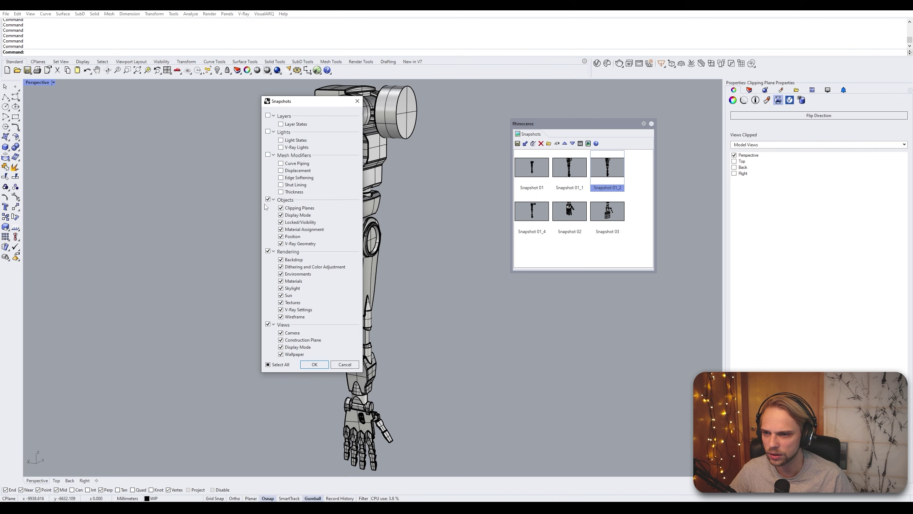
left_click(268, 251)
left_click(268, 324)
left_click(280, 215)
left_click(281, 222)
left_click(280, 229)
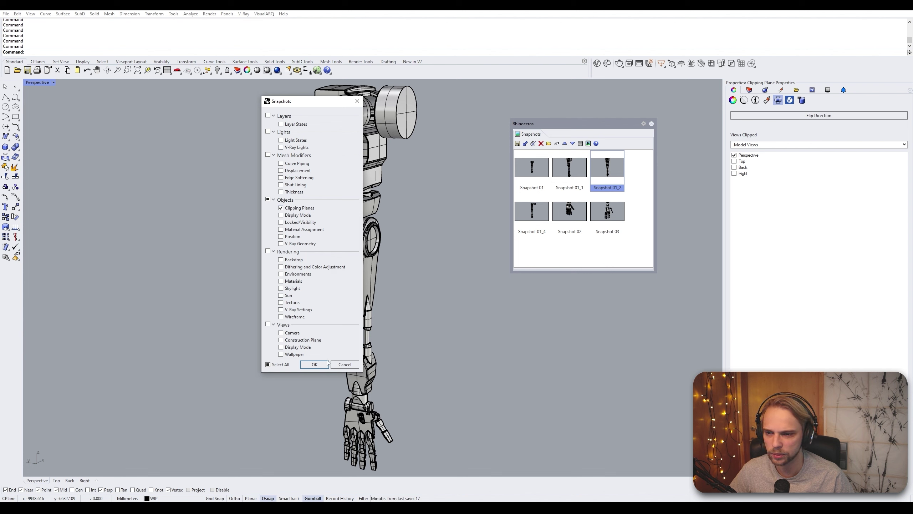
left_click(315, 365)
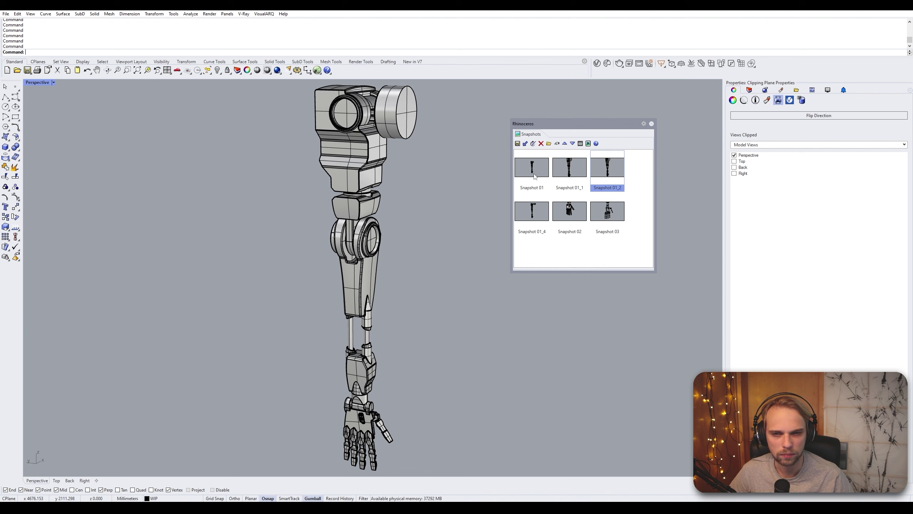
left_click(603, 176)
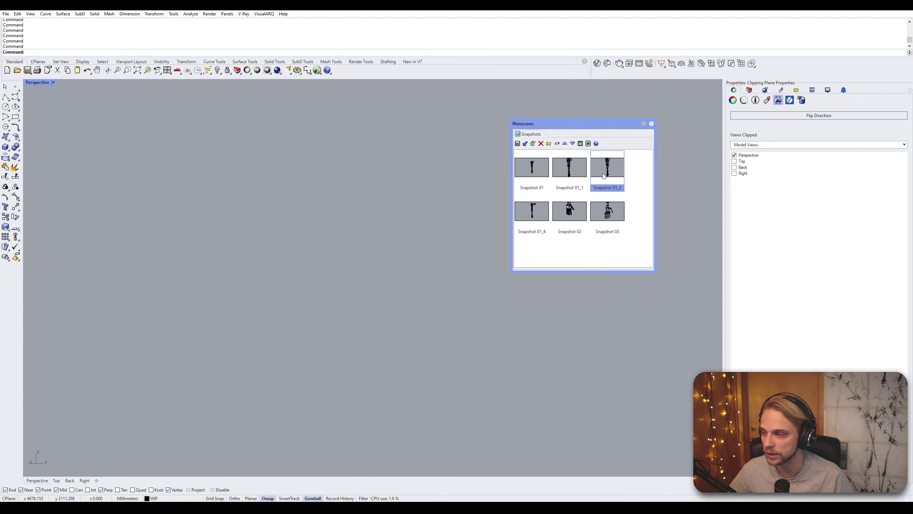
Select Snapshot 01_1 and close its restore options without changes
left_click(574, 173)
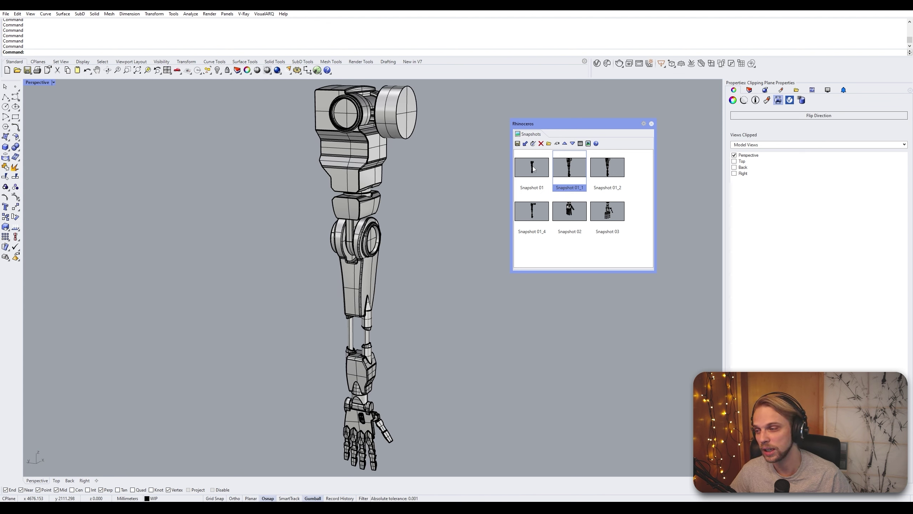
left_click(533, 143)
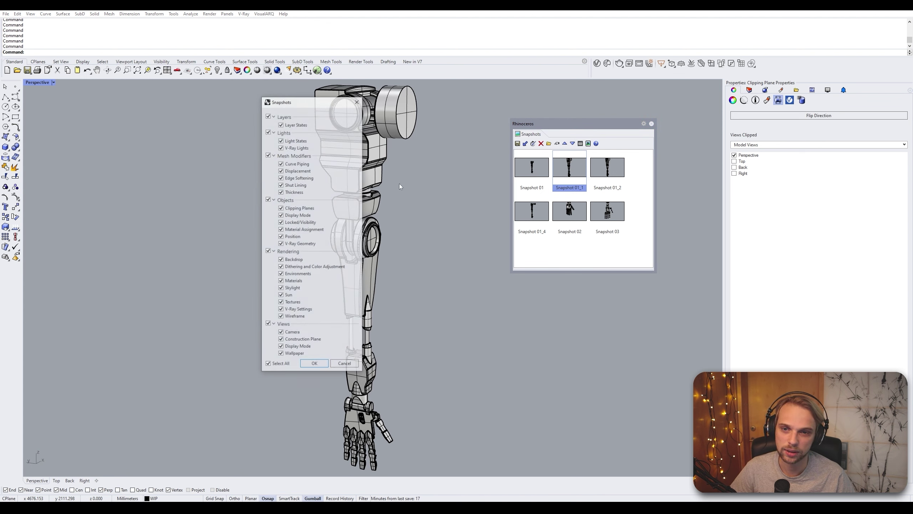
left_click(344, 365)
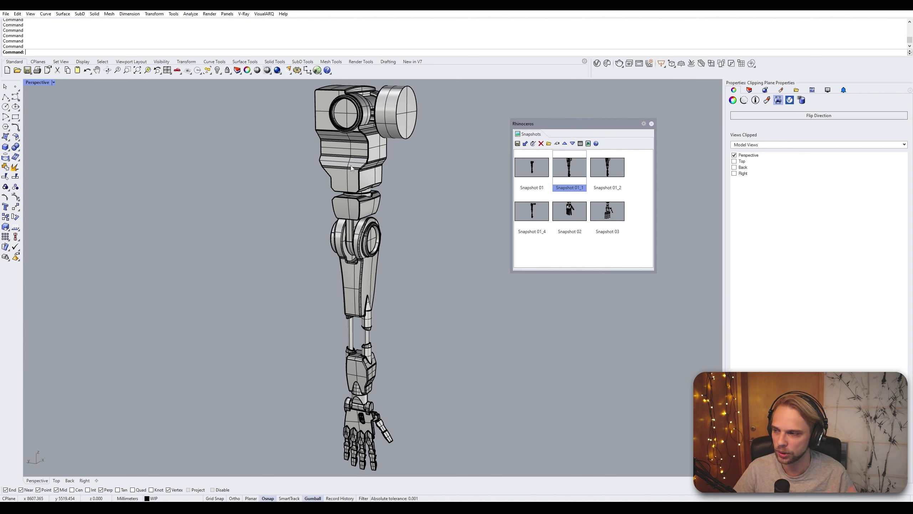
Restore Snapshots 03, 01, 01_4, 02 and 03 in sequence to preview the animations
double_click(620, 216)
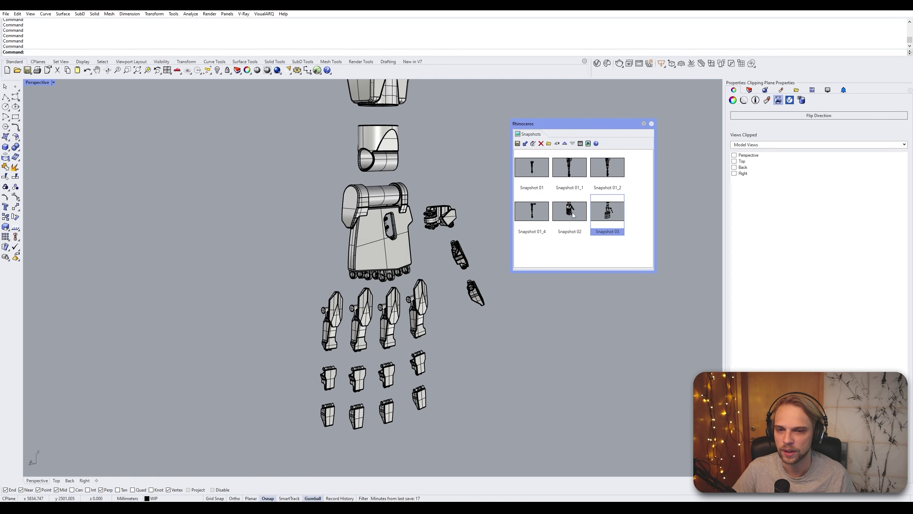
double_click(531, 169)
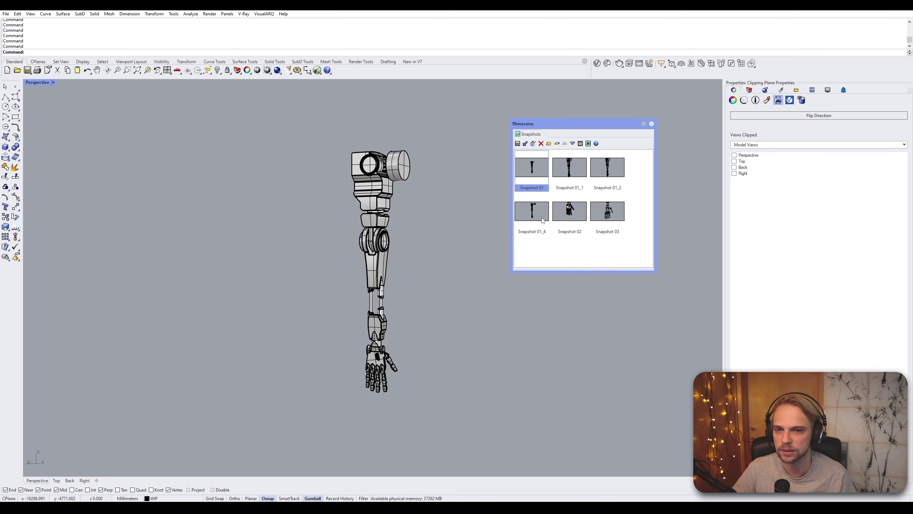
left_click(541, 220)
double_click(542, 221)
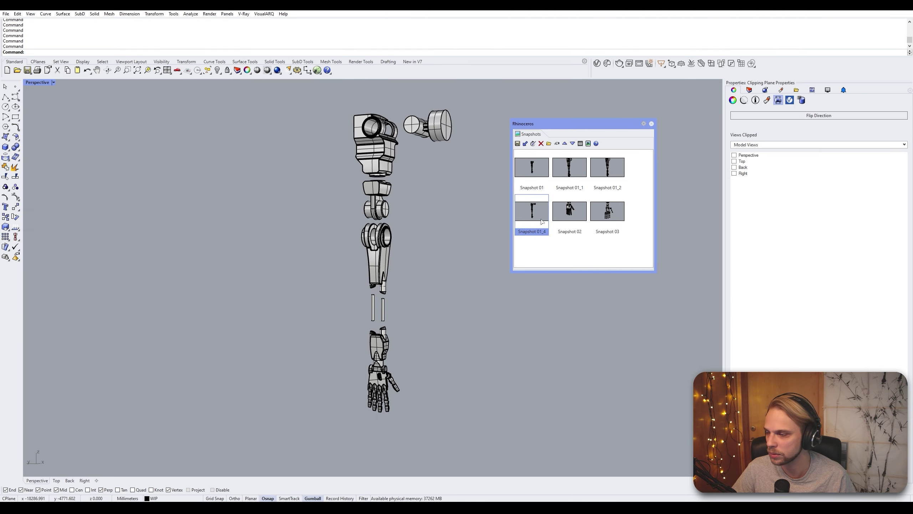
double_click(568, 212)
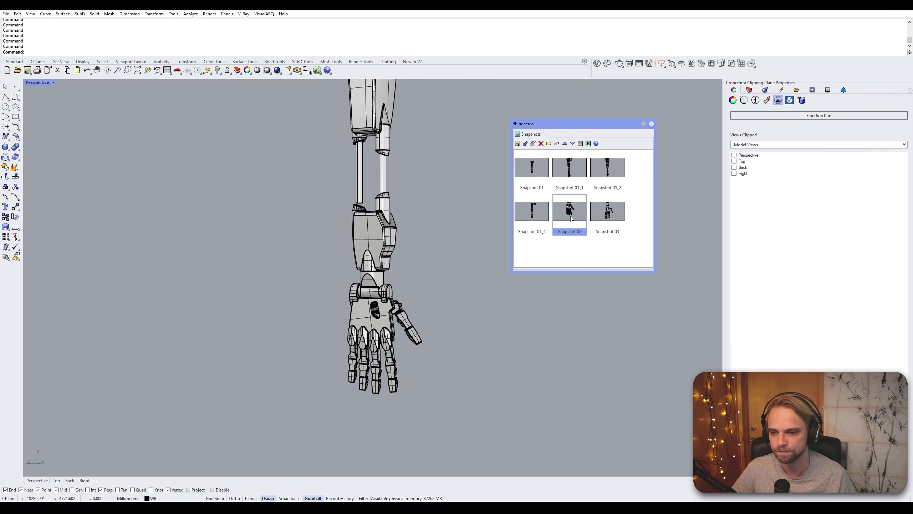
double_click(593, 211)
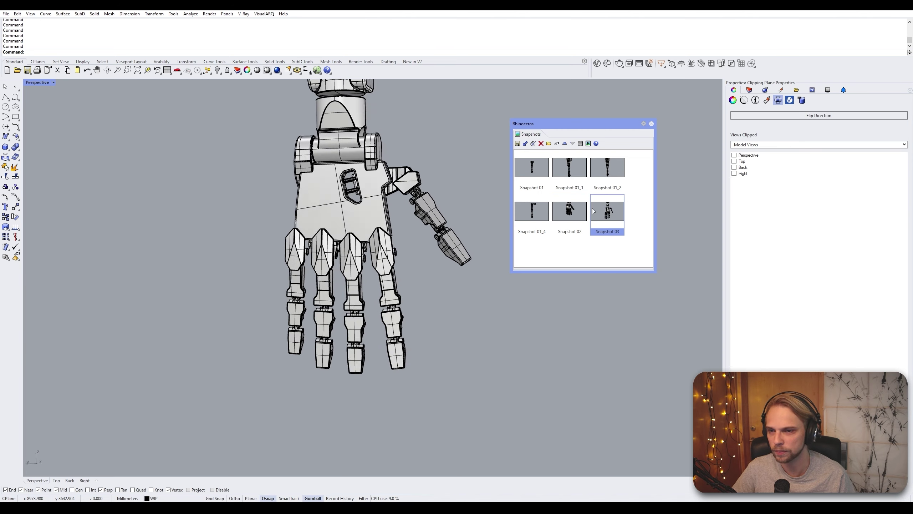